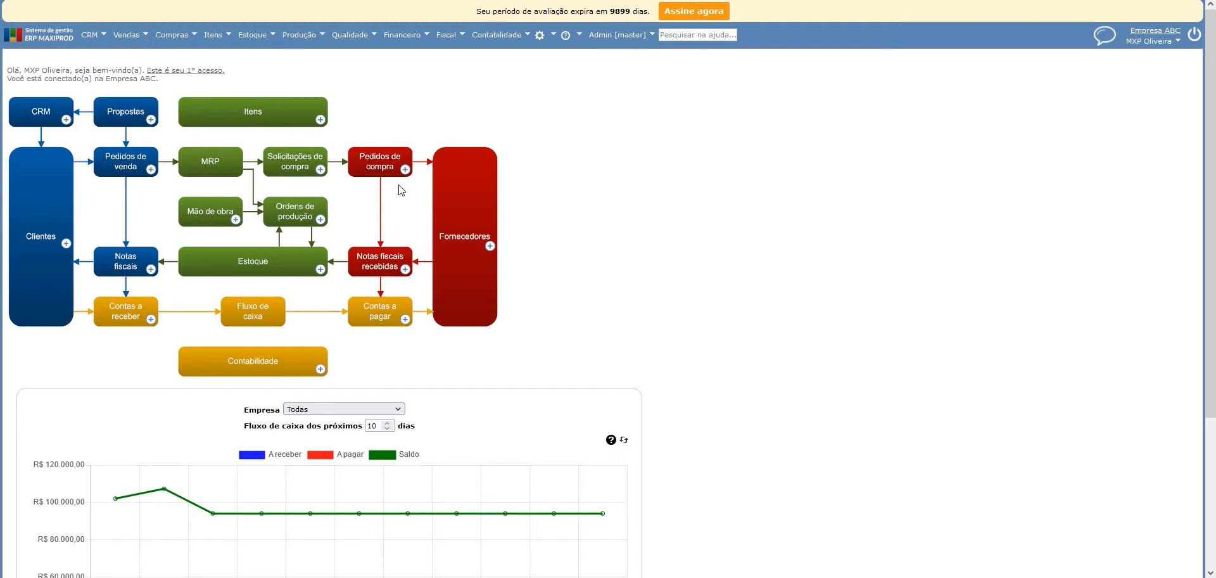
# Open the maintenance orders list (Ordens de manutenção) of the production module.
pyautogui.click(300, 35)
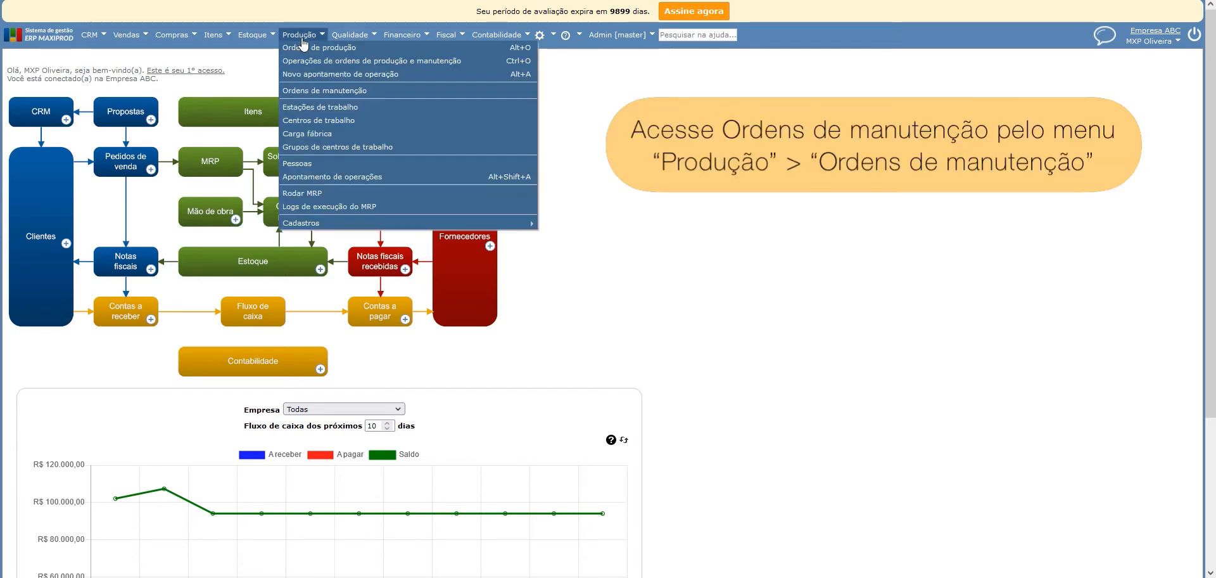
pyautogui.click(326, 92)
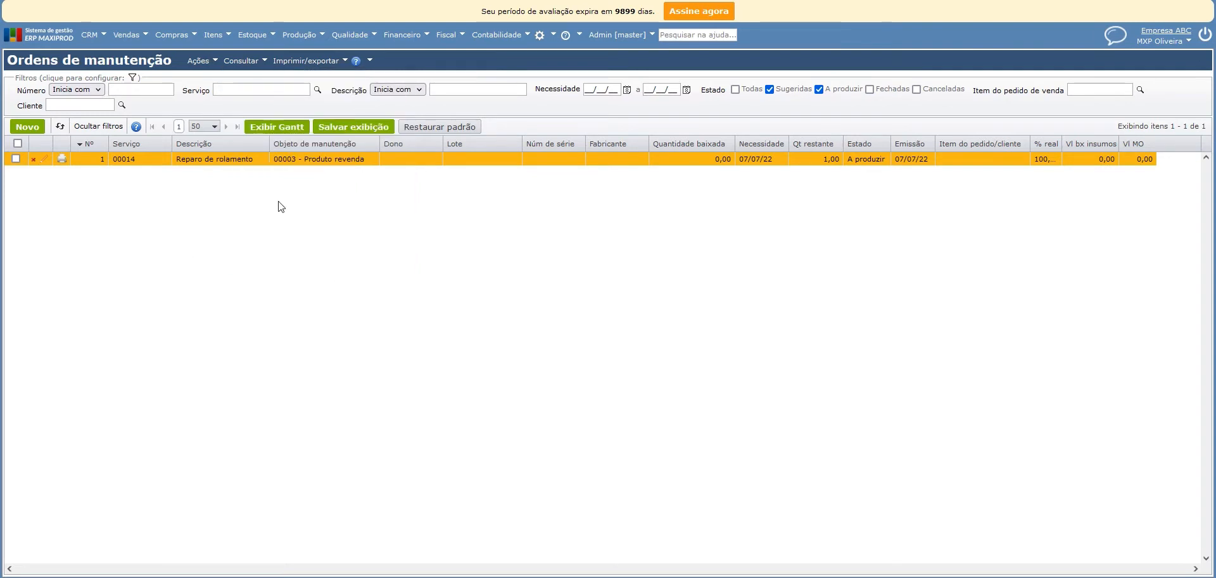
# Show the Qt concl, Un vnd and Qt un vnd columns in the maintenance orders list and hide them again.
pyautogui.rightClick(327, 147)
pyautogui.rightClick(248, 144)
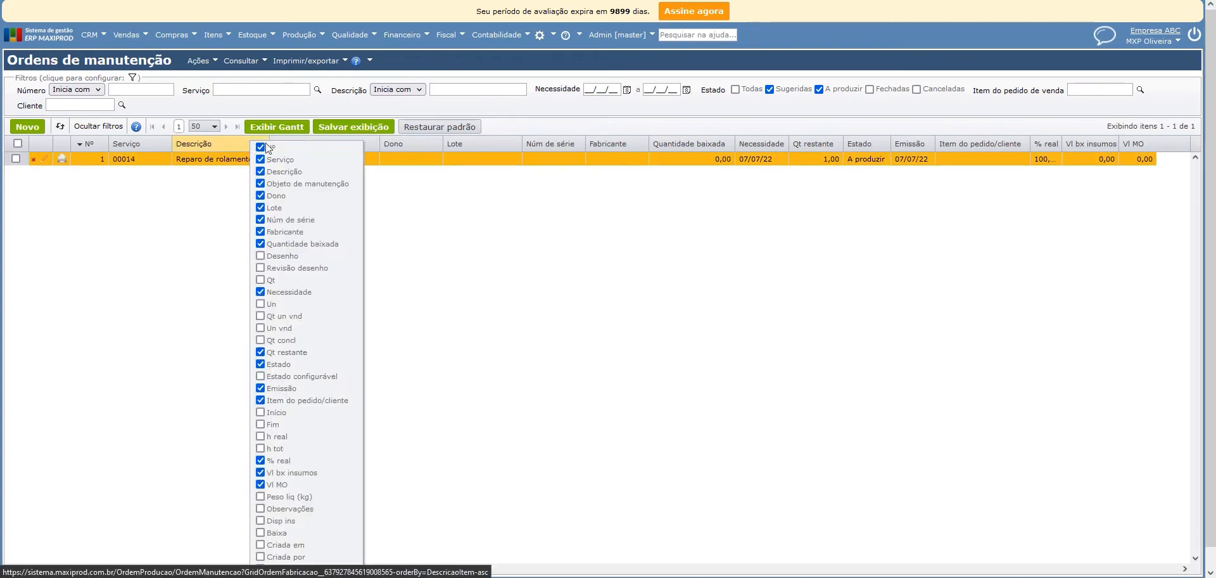
pyautogui.rightClick(568, 147)
pyautogui.rightClick(515, 143)
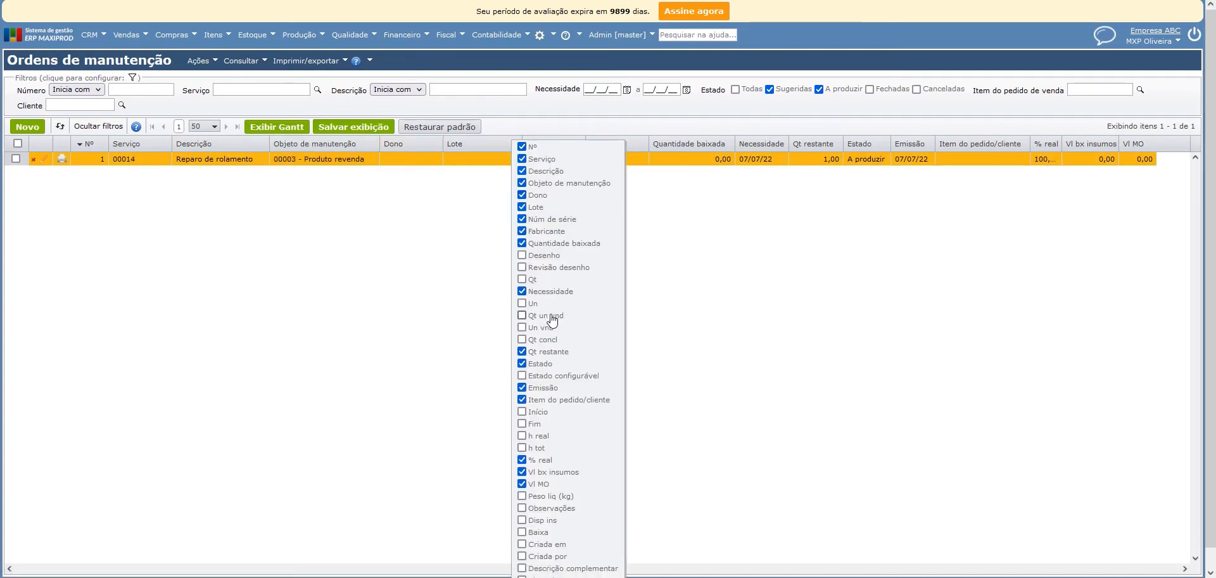
pyautogui.click(542, 339)
pyautogui.click(547, 317)
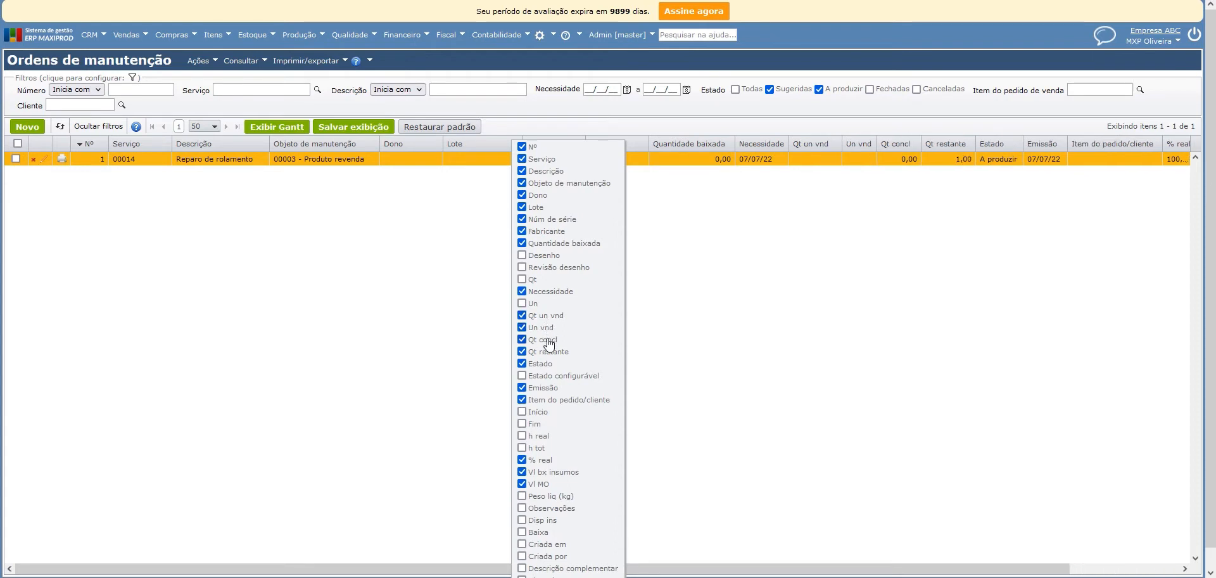
pyautogui.click(546, 340)
pyautogui.click(547, 318)
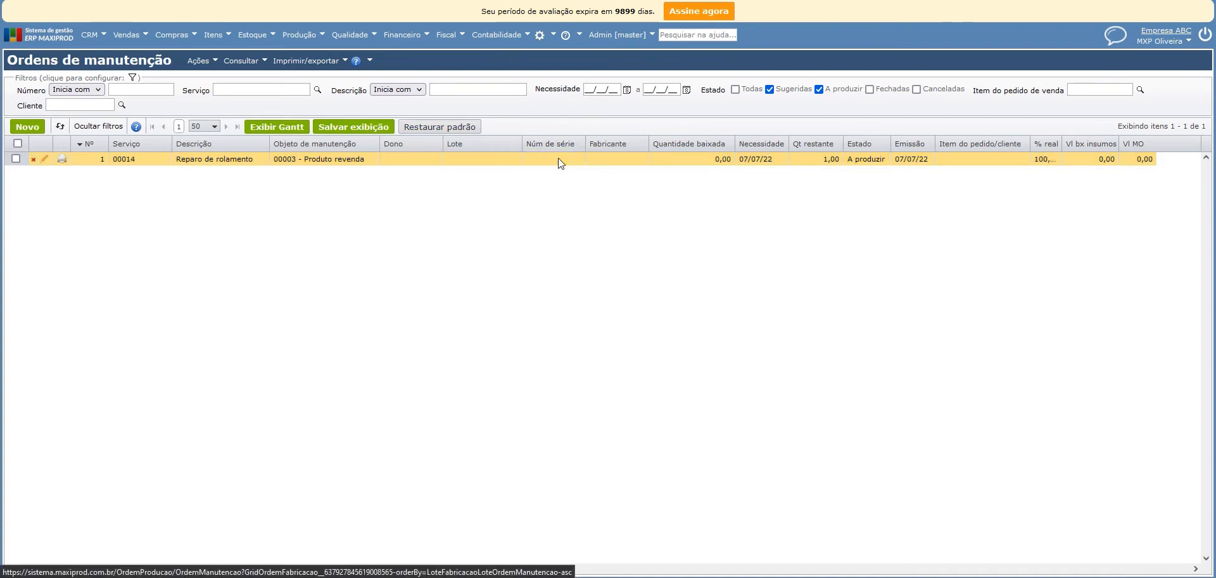
# Add the Grupo and Grupo do grupo filters to the maintenance orders list and remove them again.
pyautogui.click(132, 78)
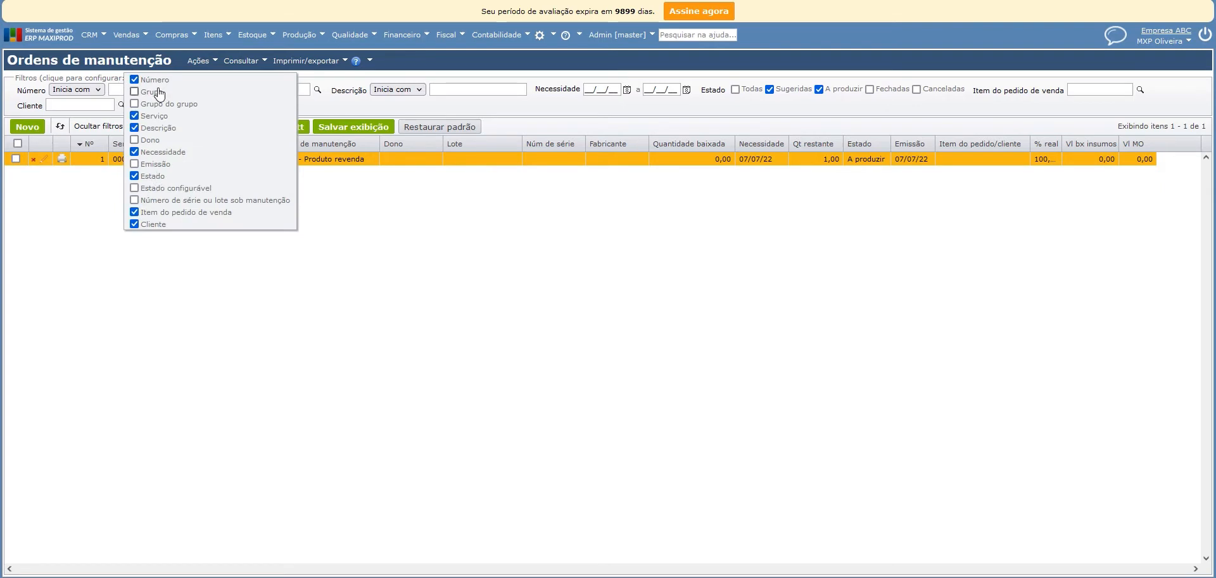
pyautogui.click(158, 105)
pyautogui.click(156, 93)
pyautogui.click(157, 104)
pyautogui.click(156, 91)
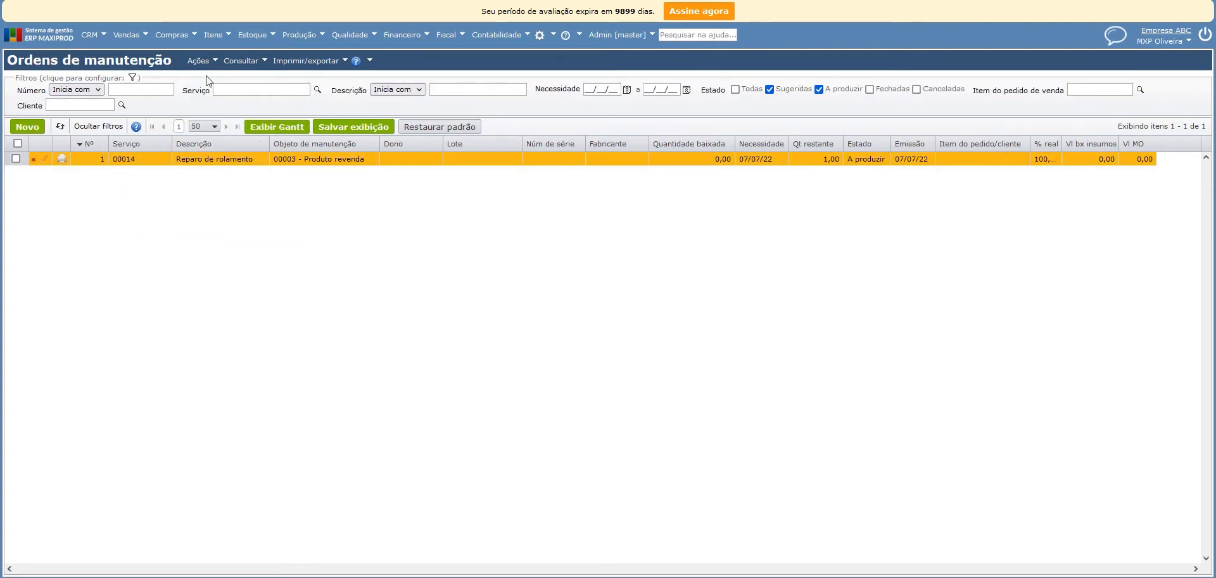
pyautogui.click(197, 61)
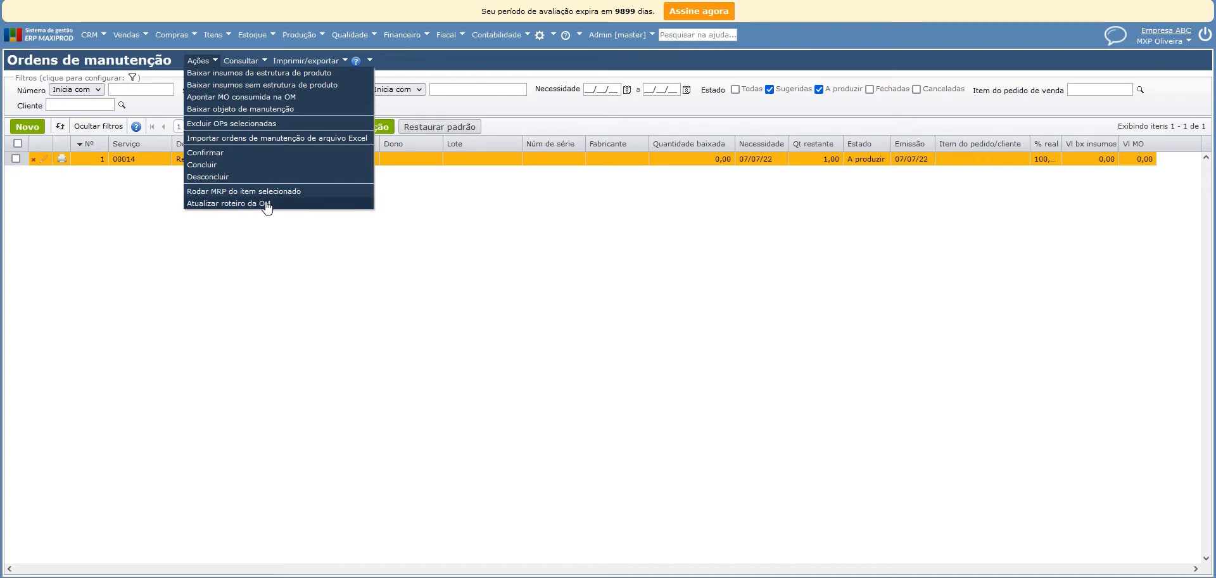
pyautogui.click(241, 60)
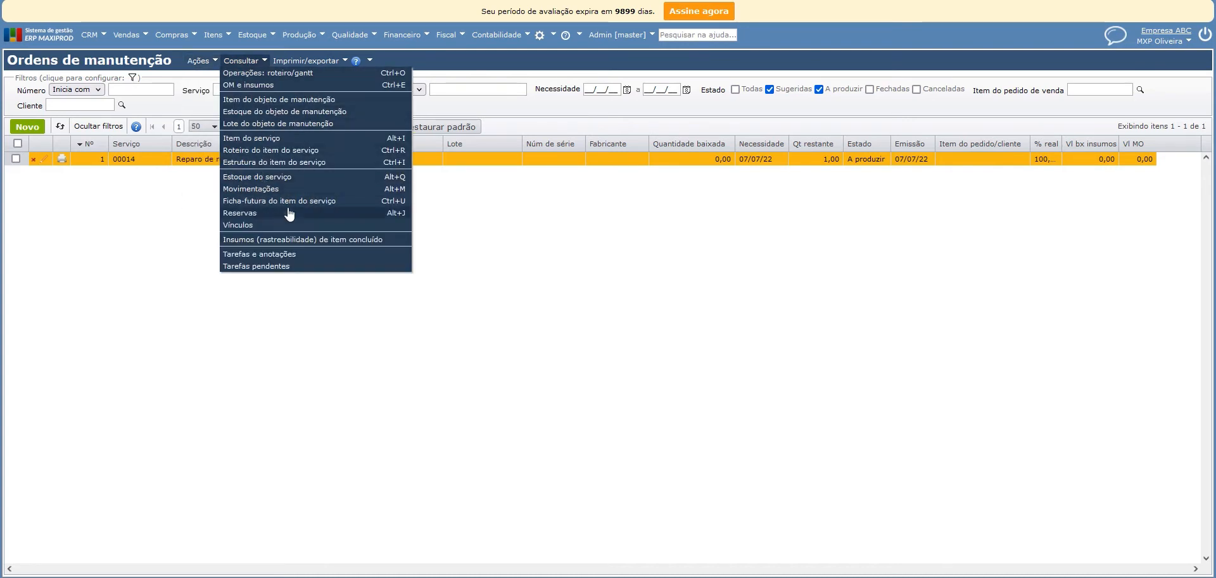
pyautogui.click(308, 62)
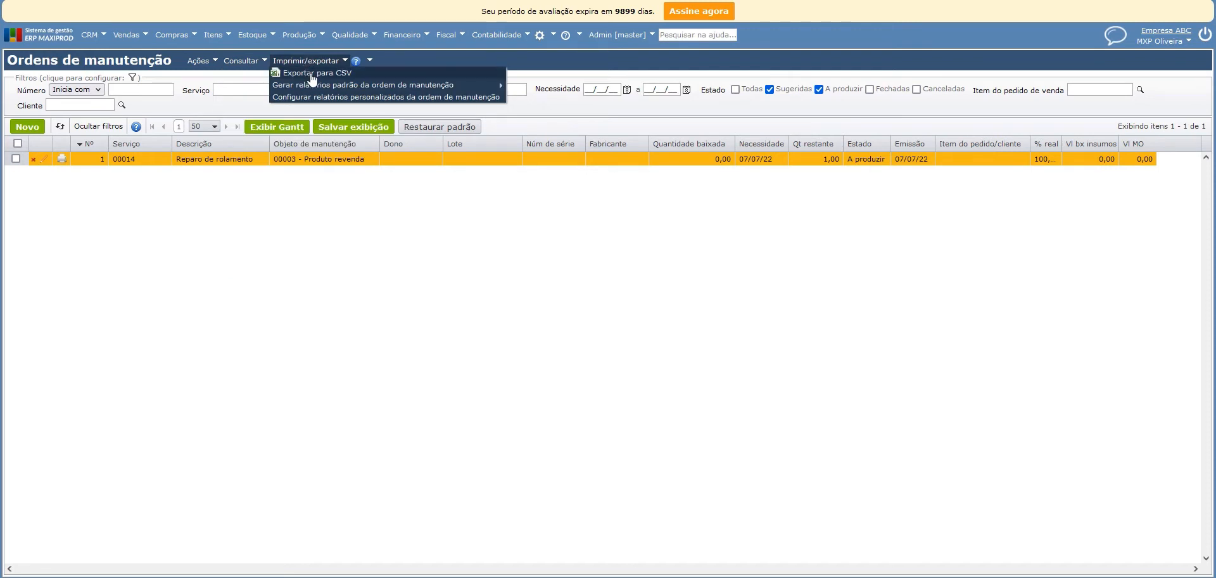
pyautogui.moveTo(451, 86)
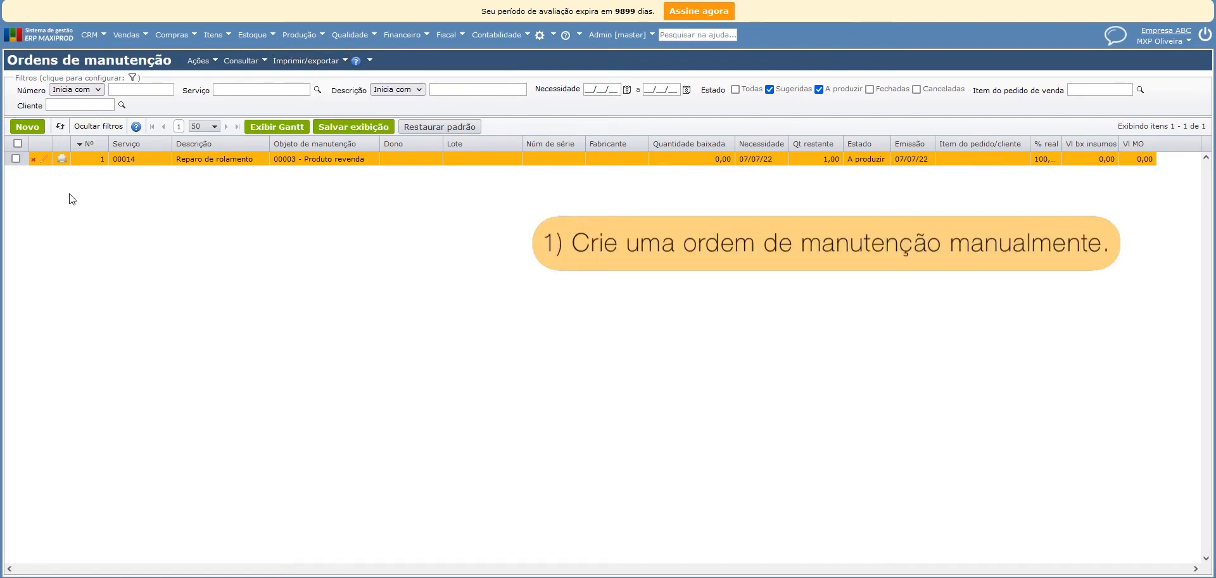
# Examine a blank maintenance order form, including its Reservas e vínculos, Anexos and Anotações sections, and close it without saving.
pyautogui.click(28, 134)
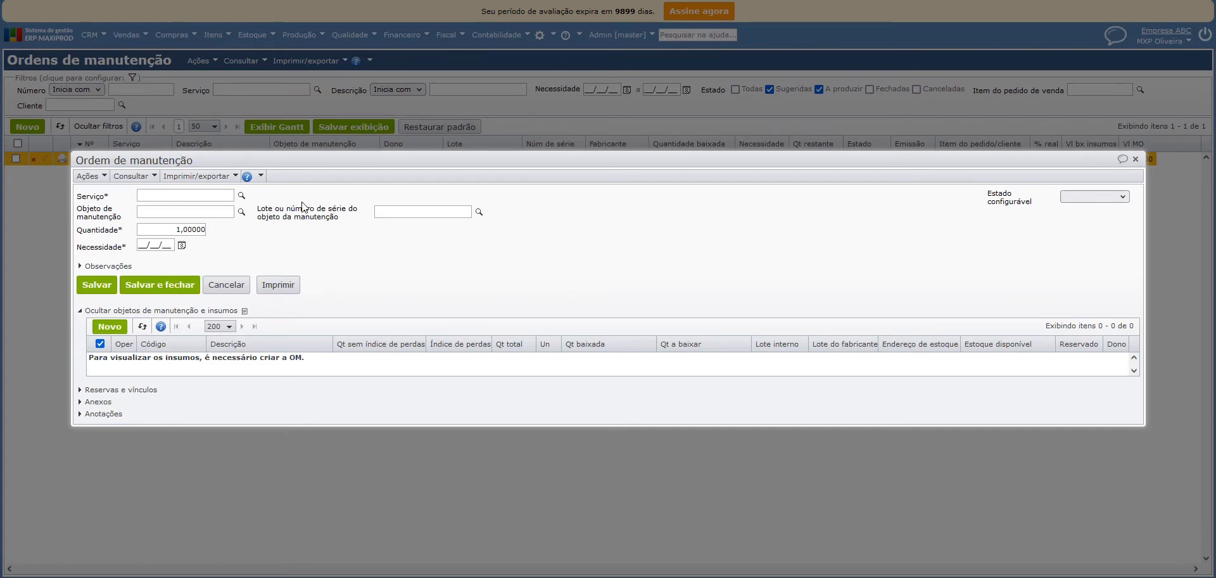
pyautogui.moveTo(325, 224)
pyautogui.click(154, 389)
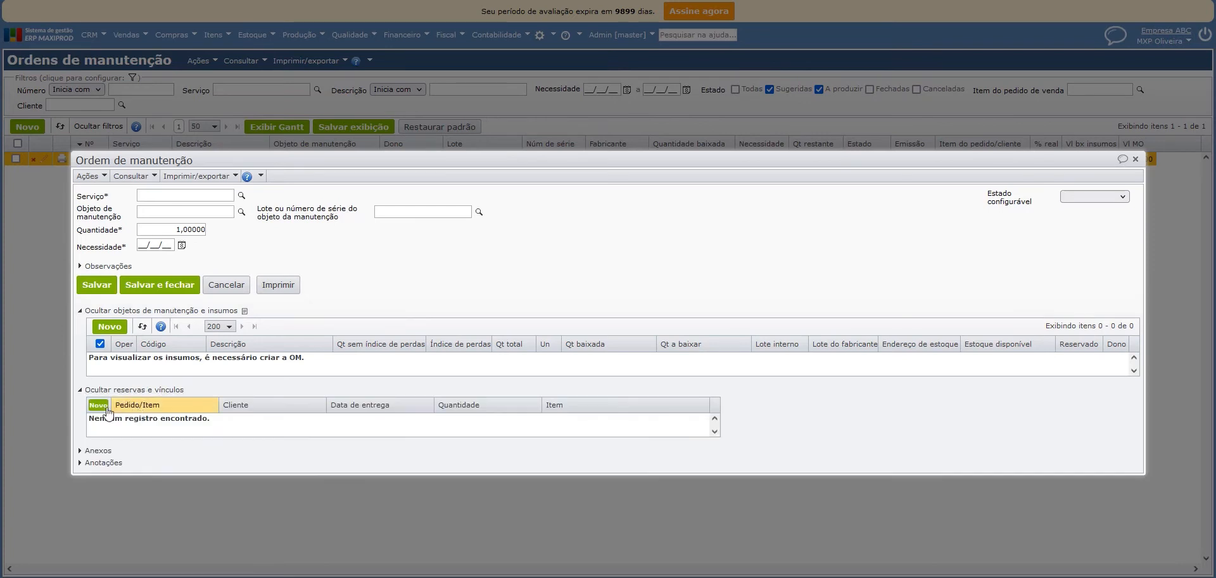
pyautogui.click(97, 451)
pyautogui.click(100, 520)
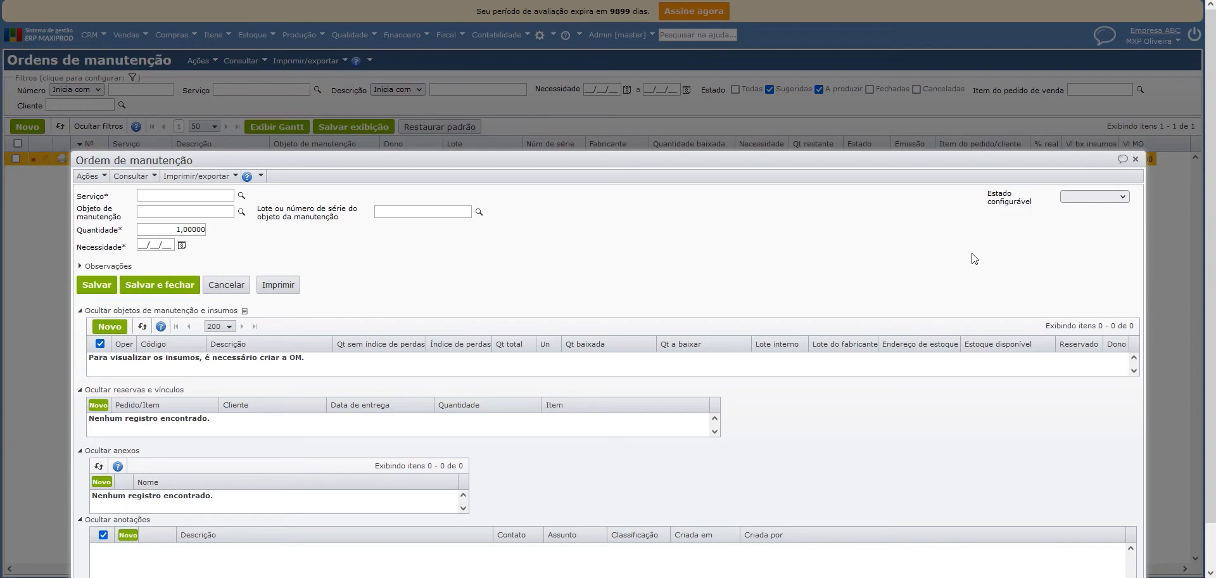
pyautogui.press('Escape')
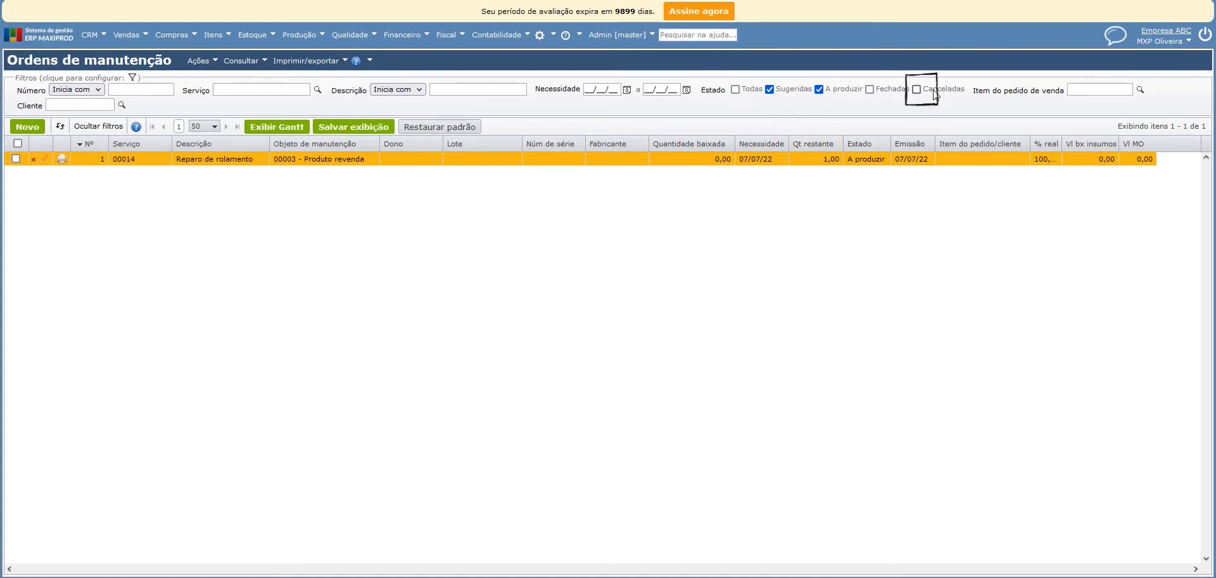
# Review the existing Reparo de rolamento maintenance order and its Óleo lubrificante input, and close it.
pyautogui.doubleClick(155, 161)
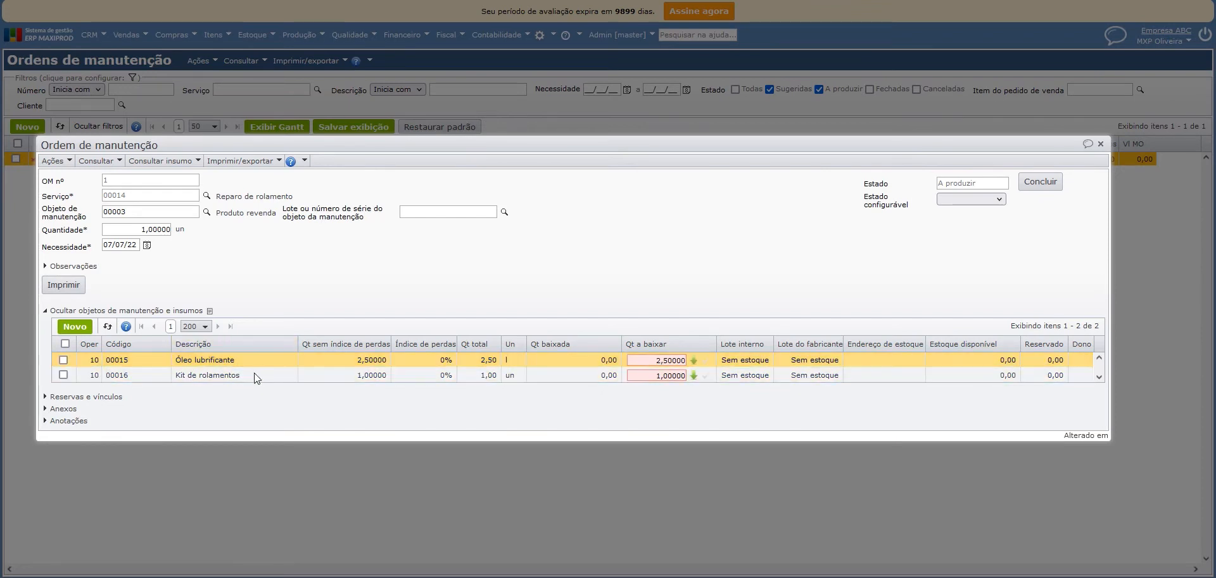
pyautogui.click(286, 361)
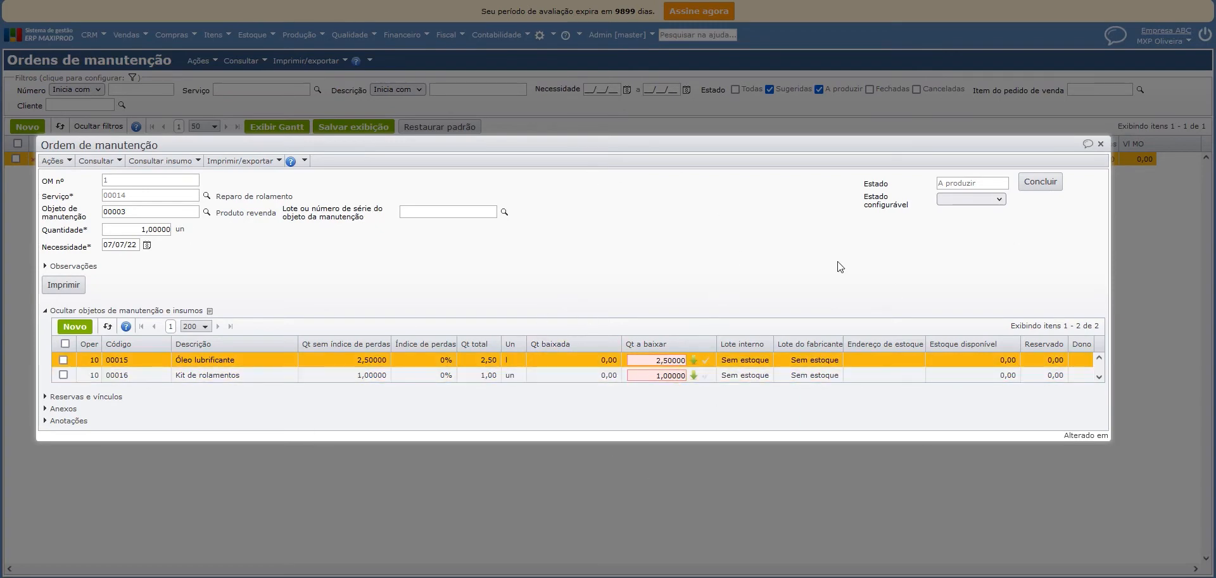
pyautogui.click(1100, 144)
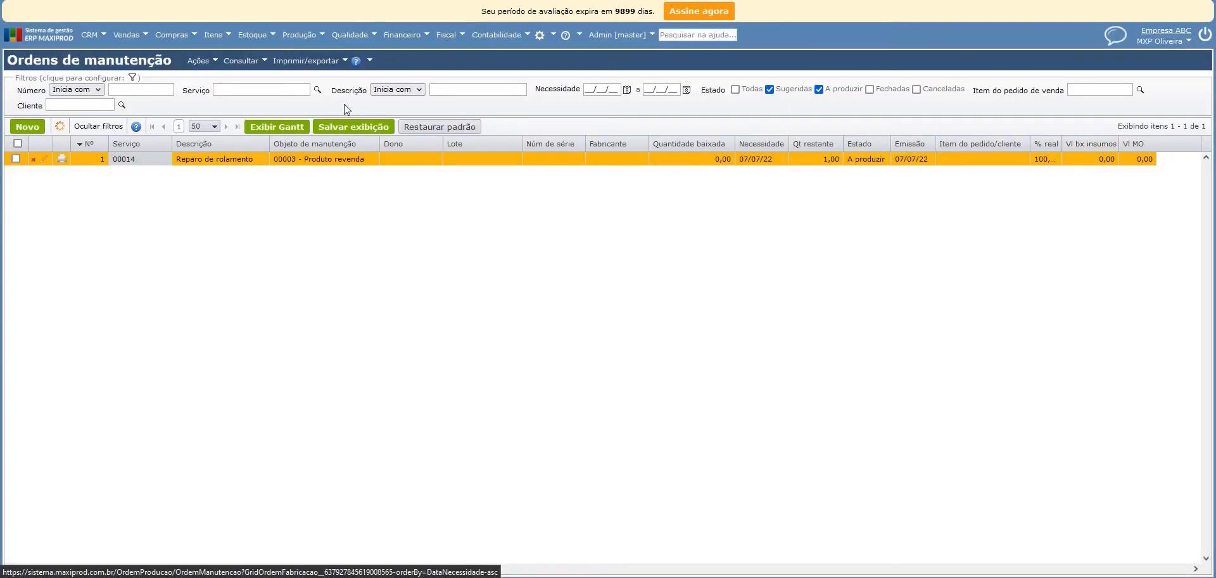
# Import a maintenance order from the filled-in Excel template Planilha_Modelo_Ordens_de_Manutenção and select the imported order in the list.
pyautogui.click(202, 60)
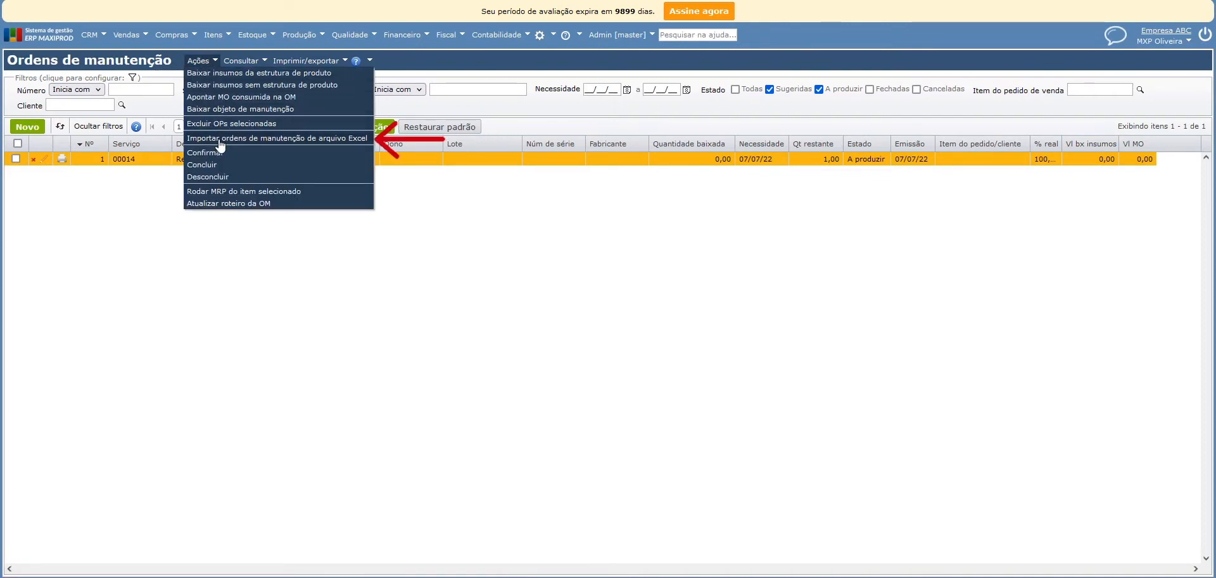
pyautogui.click(219, 140)
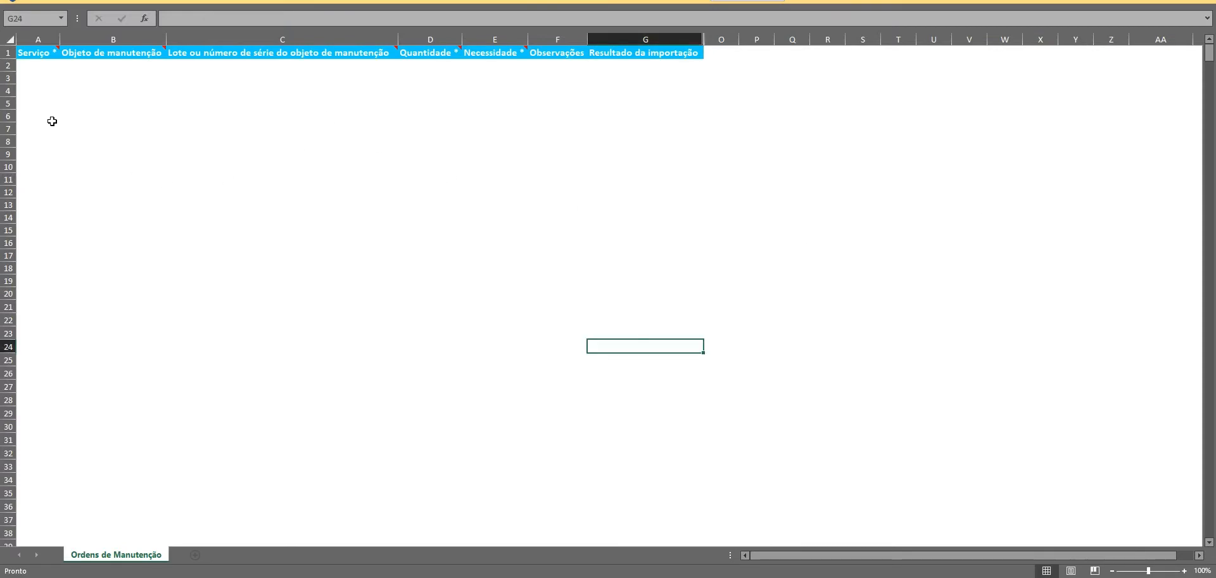
pyautogui.click(52, 121)
pyautogui.click(57, 89)
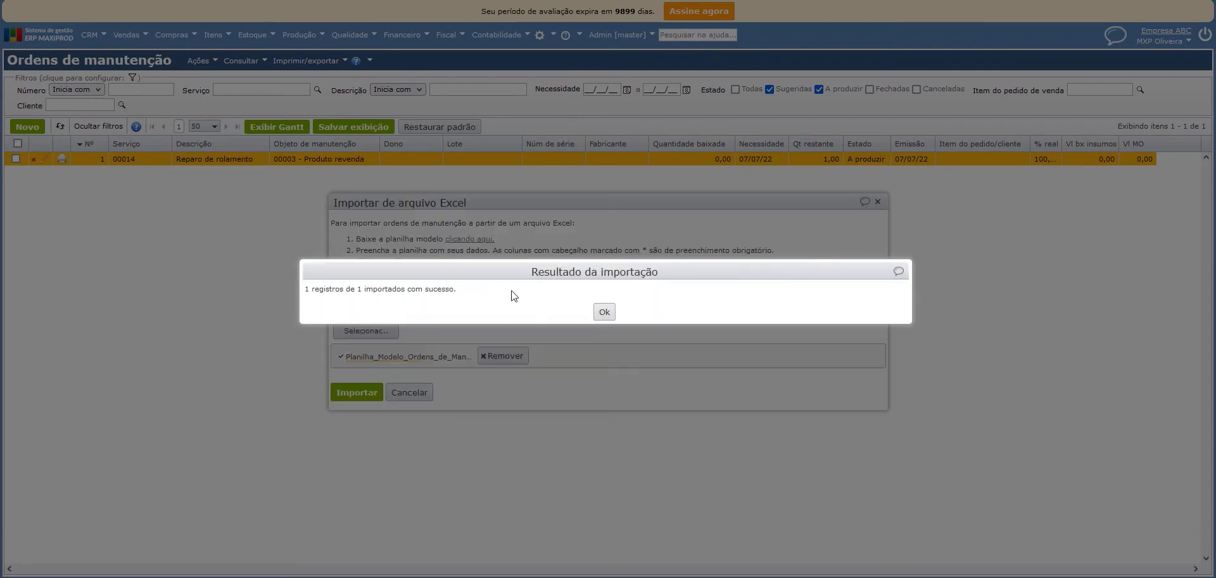
pyautogui.click(604, 312)
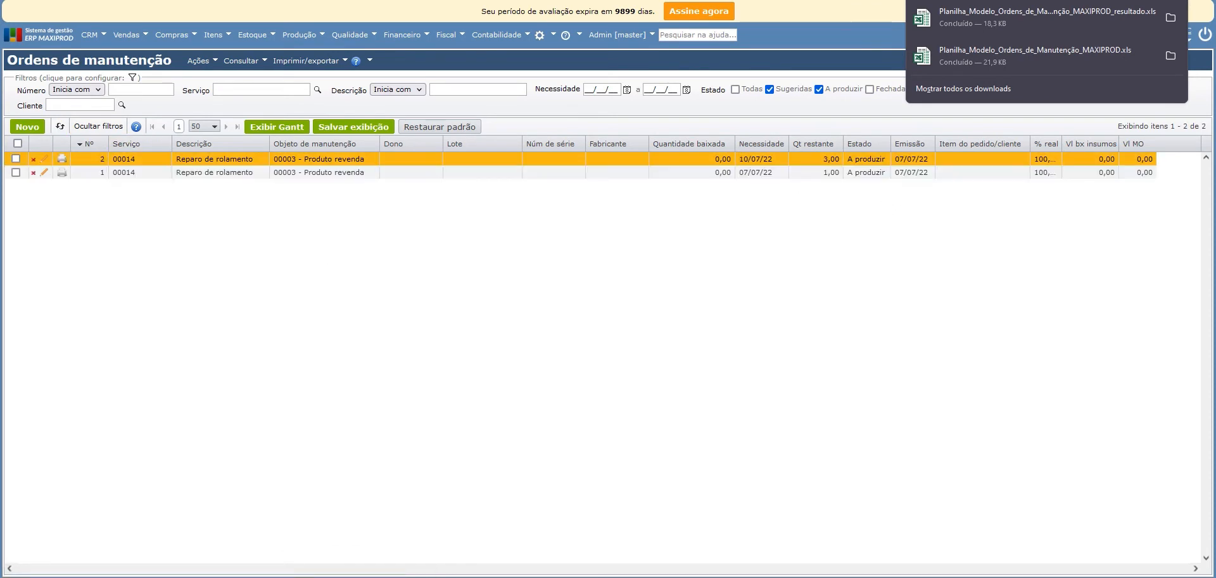
pyautogui.click(192, 161)
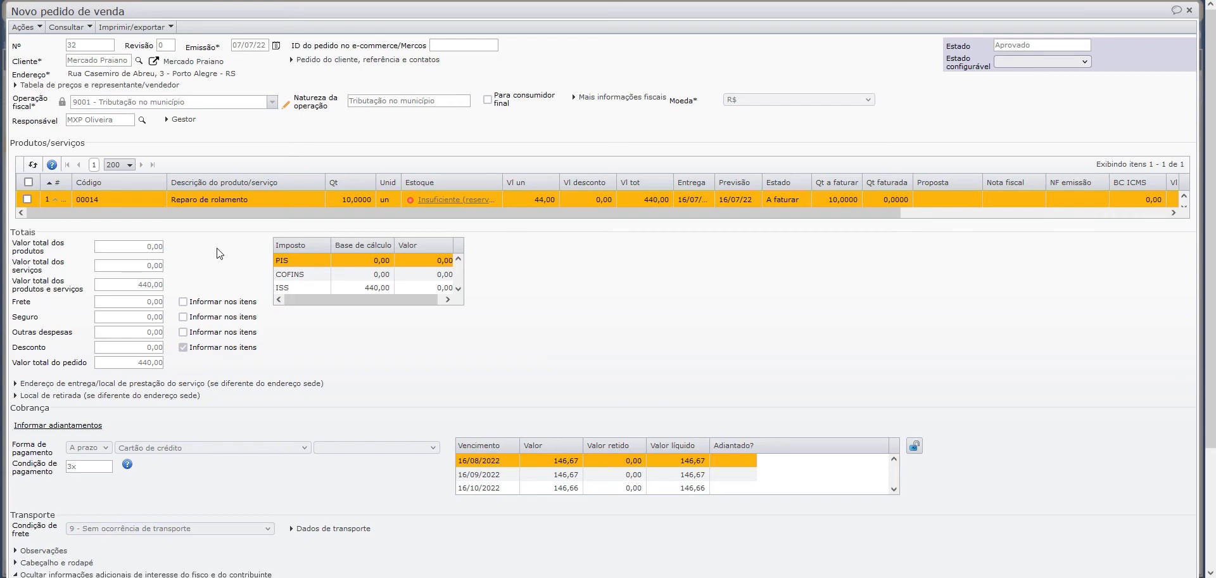
# Examine the Reparo de rolamento item of the Mercado Praiano sales order and its linked maintenance order in the list.
pyautogui.doubleClick(220, 201)
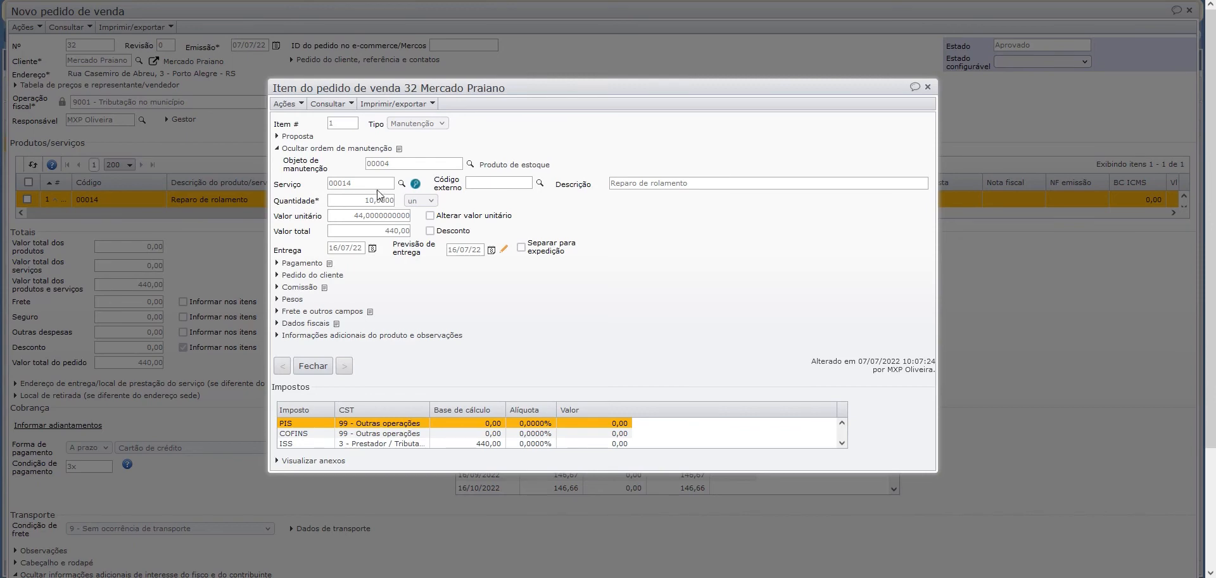
pyautogui.click(927, 86)
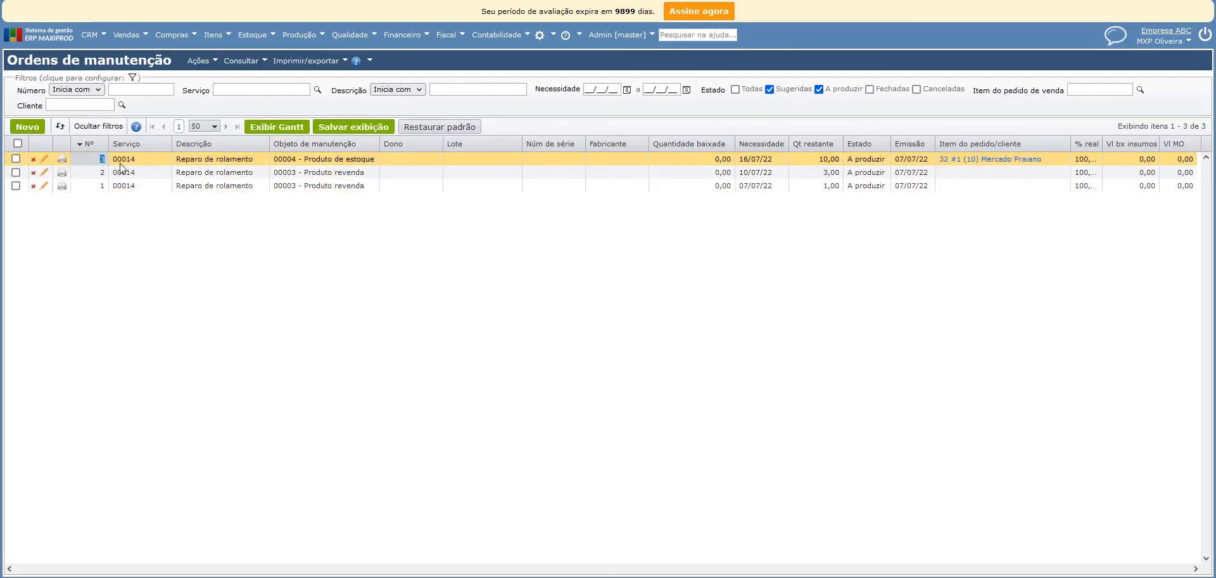
pyautogui.moveTo(120, 162); pyautogui.dragTo(395, 162)
pyautogui.click(576, 317)
pyautogui.click(1005, 158)
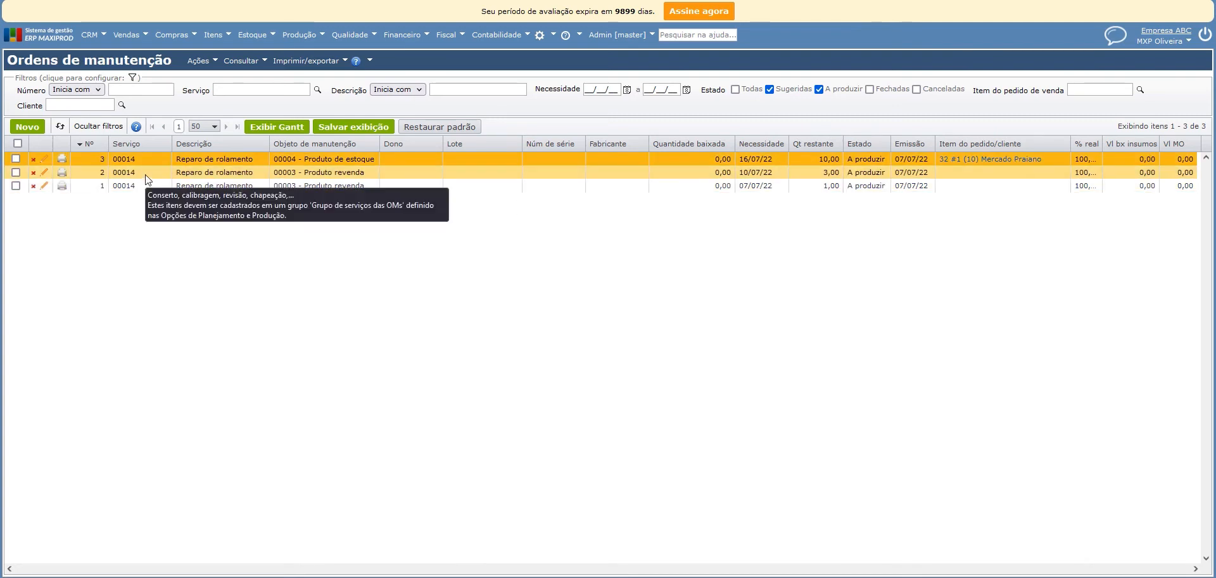
# Open the maintenance order for 00004 - Produto de estoque and check that item's stock type.
pyautogui.doubleClick(187, 159)
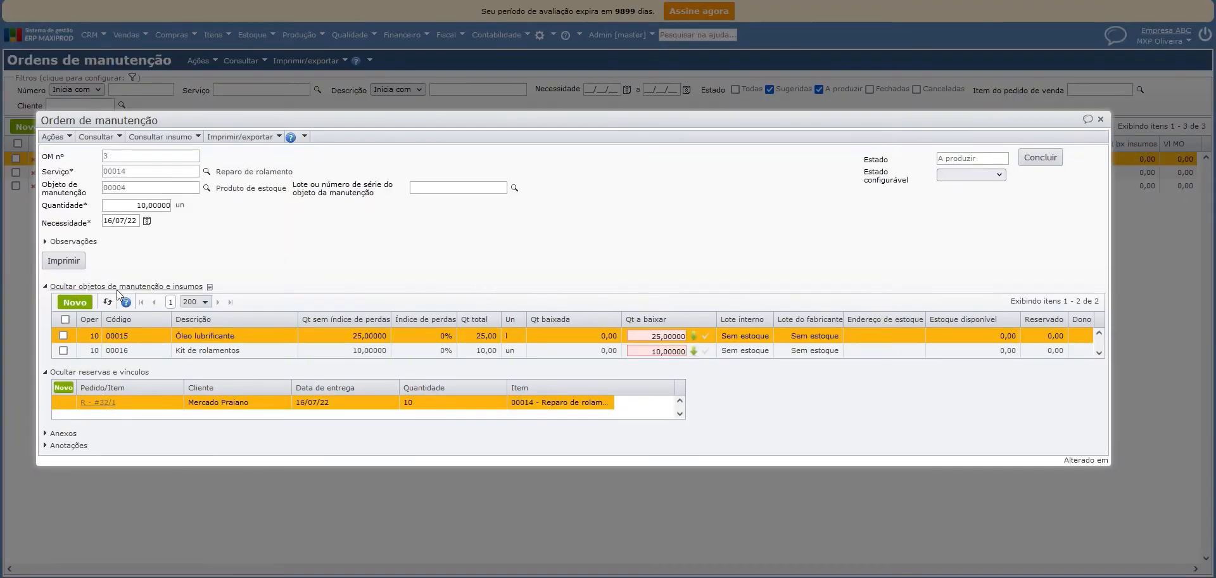
pyautogui.click(53, 138)
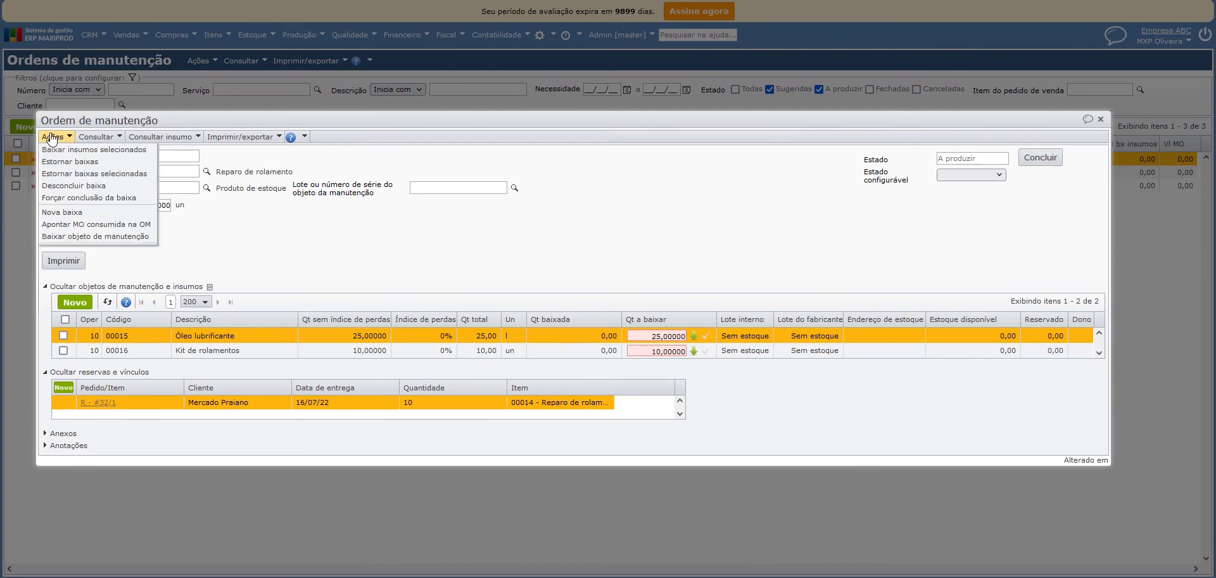
pyautogui.click(122, 238)
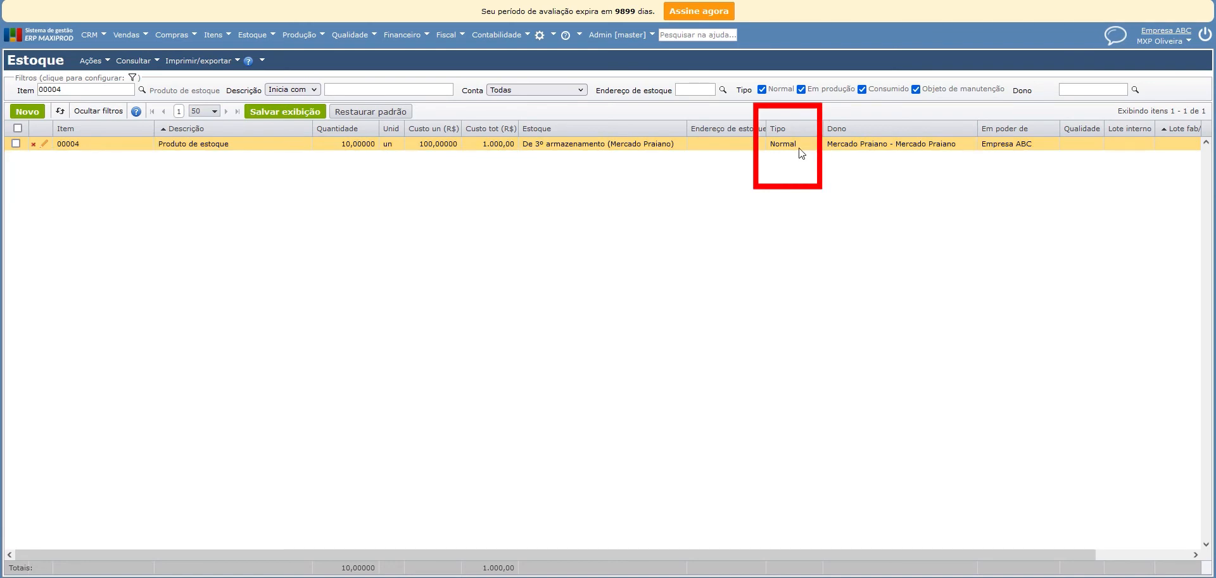
pyautogui.moveTo(798, 146); pyautogui.dragTo(774, 151)
pyautogui.click(774, 150)
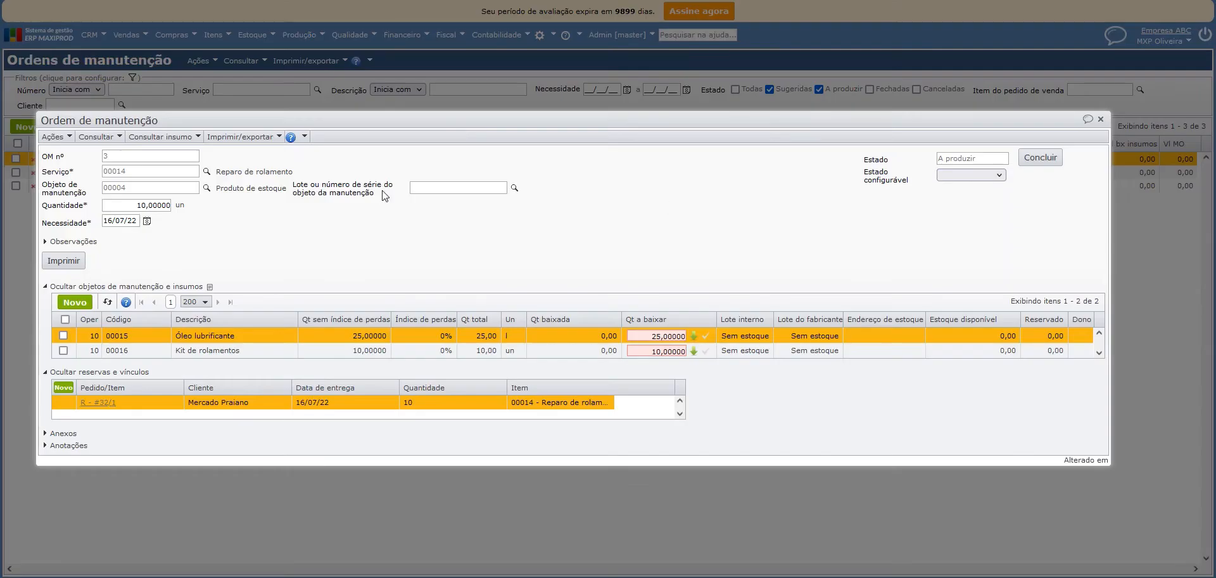
# Write off 10 units of maintenance object 00004 from the Est De 3º armazenamento stock to the maintenance order, operation 10.
pyautogui.click(53, 136)
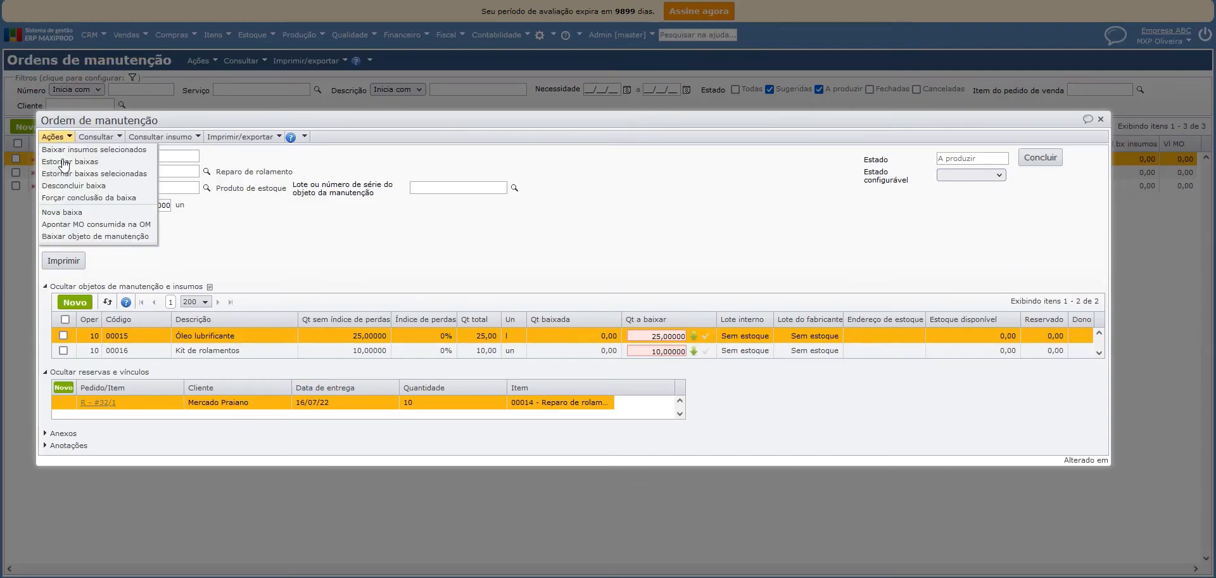
pyautogui.click(79, 238)
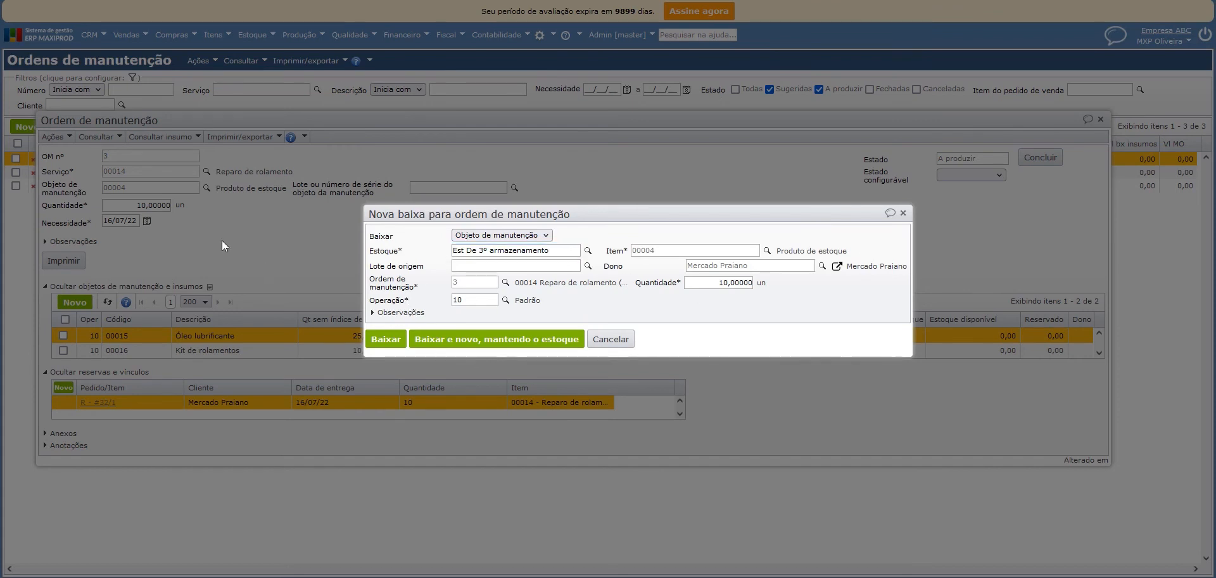
pyautogui.click(385, 339)
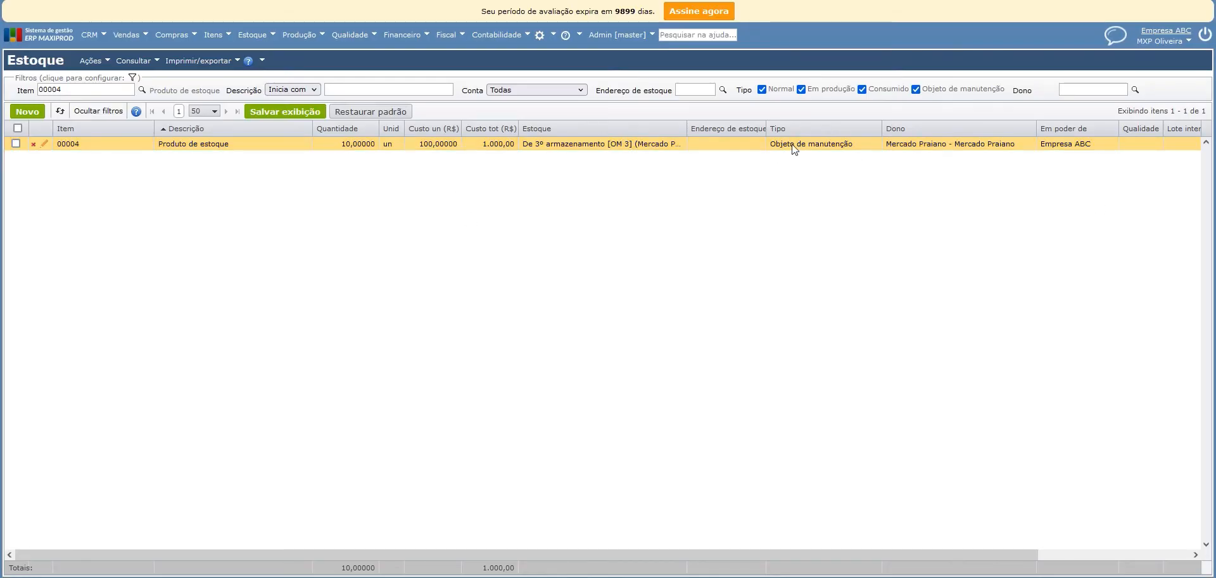
# Check the stock type of item 00004 and widen the Estoque column to read its full entry.
pyautogui.click(811, 145)
pyautogui.moveTo(683, 137); pyautogui.dragTo(748, 136)
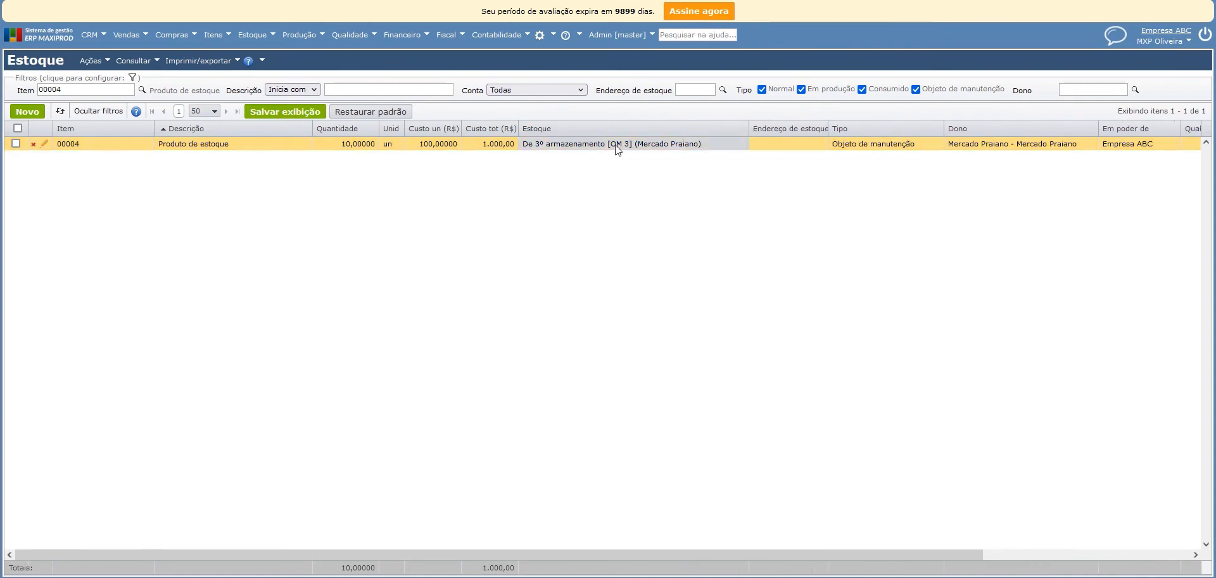
# Open the stock movements of item 00004 and widen the Operação column to read the full operation descriptions.
pyautogui.click(624, 145)
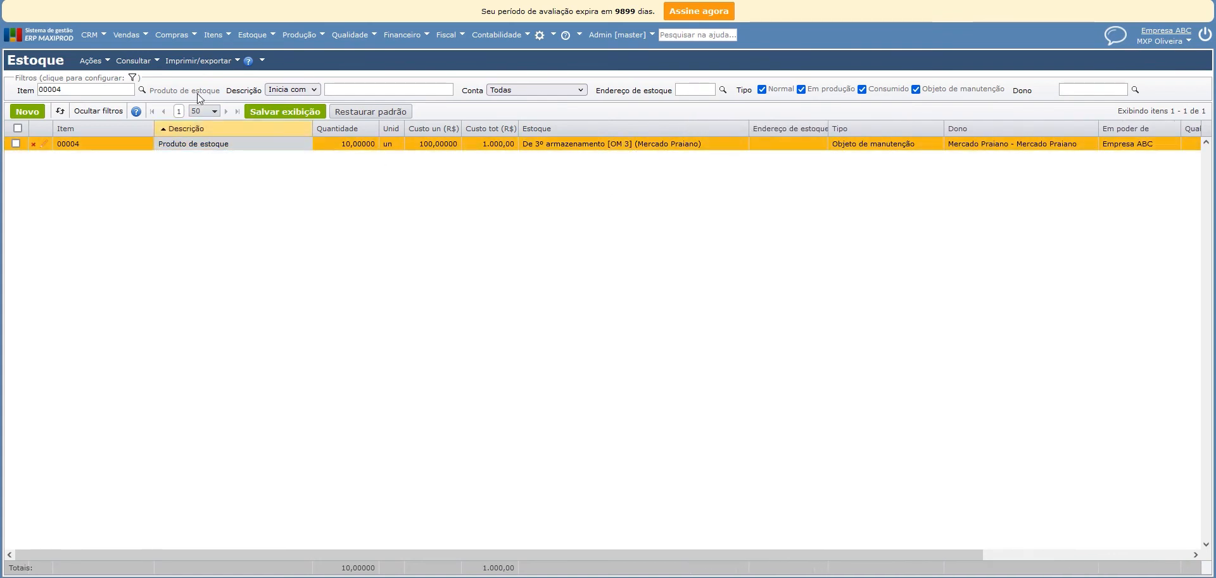
pyautogui.click(134, 60)
pyautogui.click(140, 97)
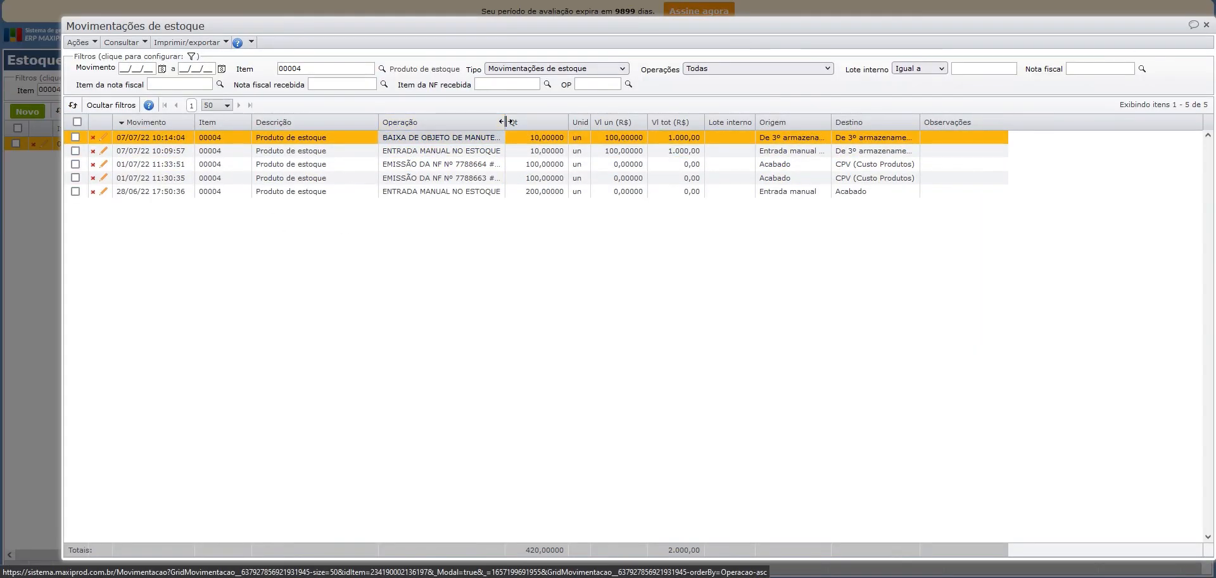
pyautogui.moveTo(504, 122); pyautogui.dragTo(601, 124)
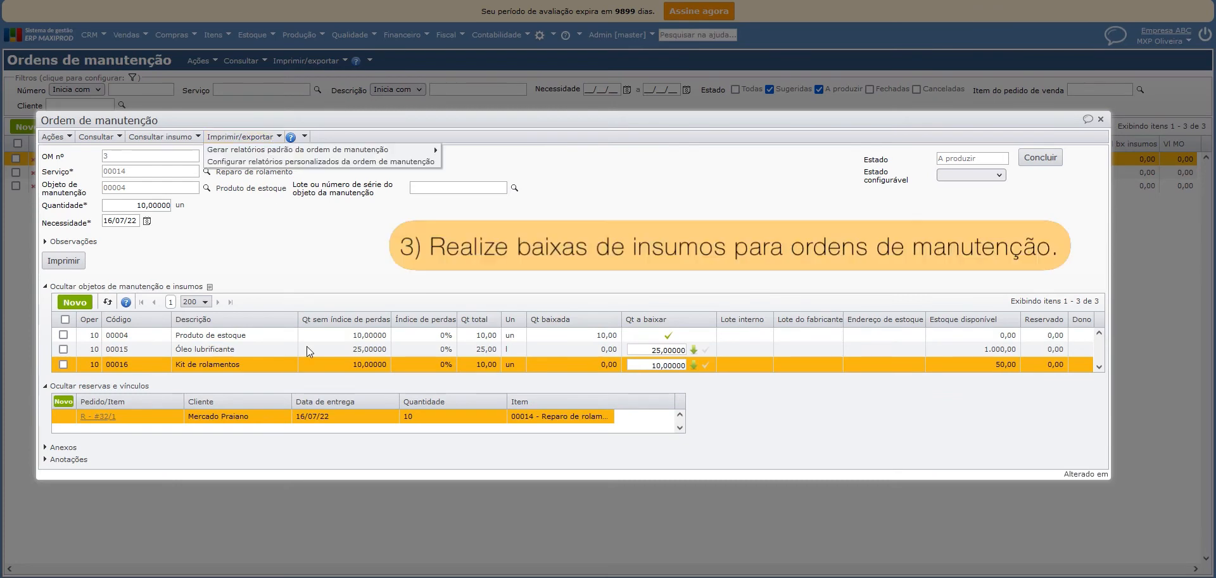
# Check the available quantities and unit costs of Kit de rolamentos and Óleo lubrificante in the Uso e consumo stock.
pyautogui.click(246, 361)
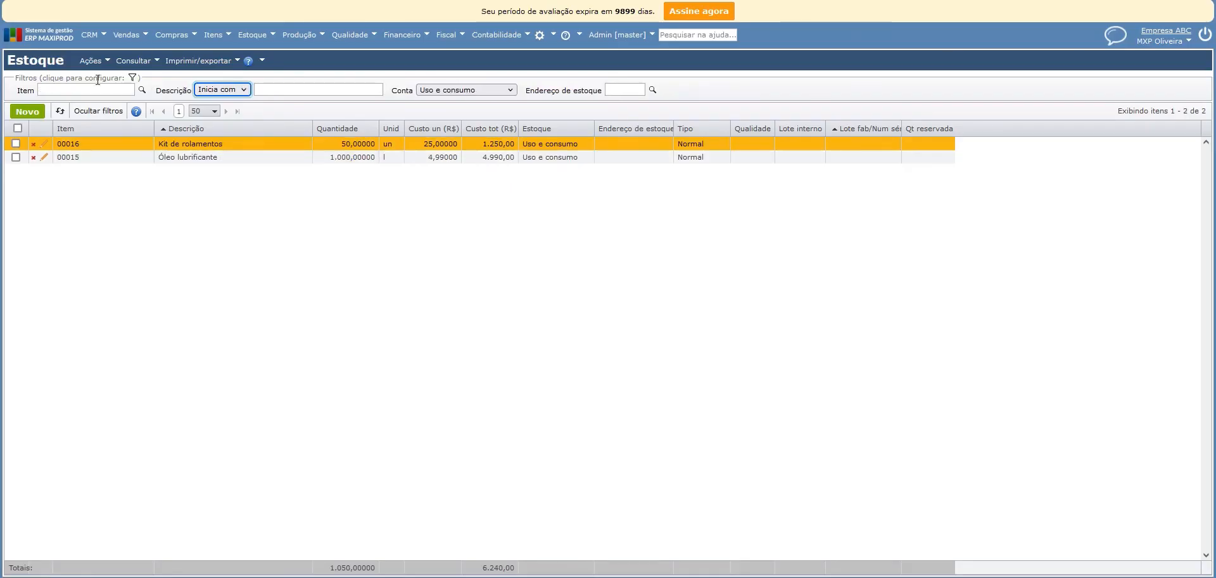
pyautogui.click(281, 158)
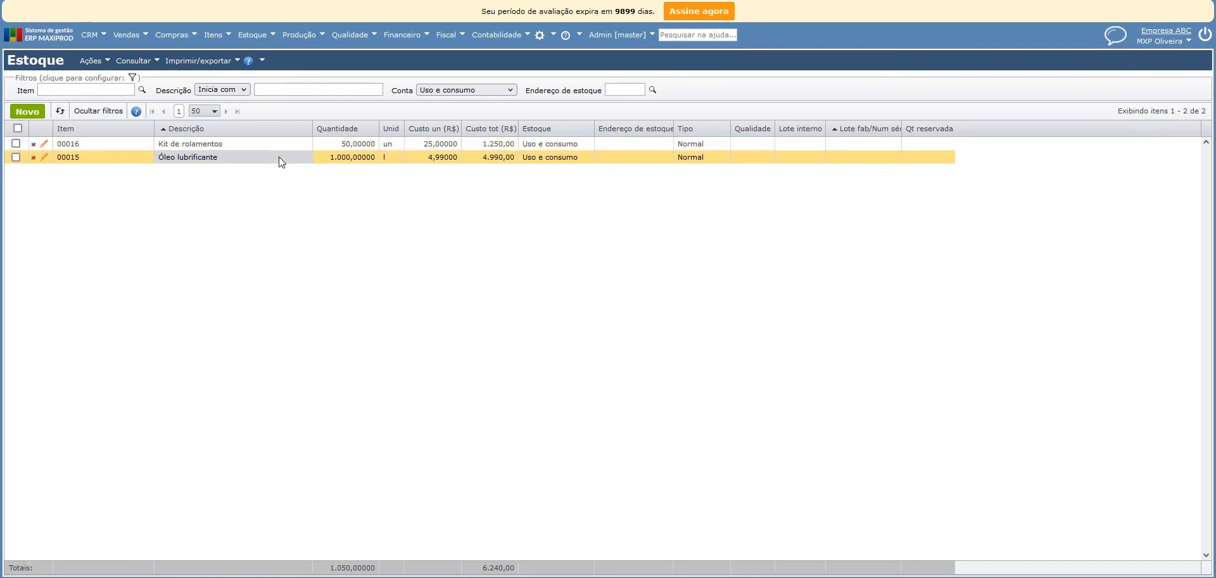
pyautogui.click(363, 159)
pyautogui.click(369, 145)
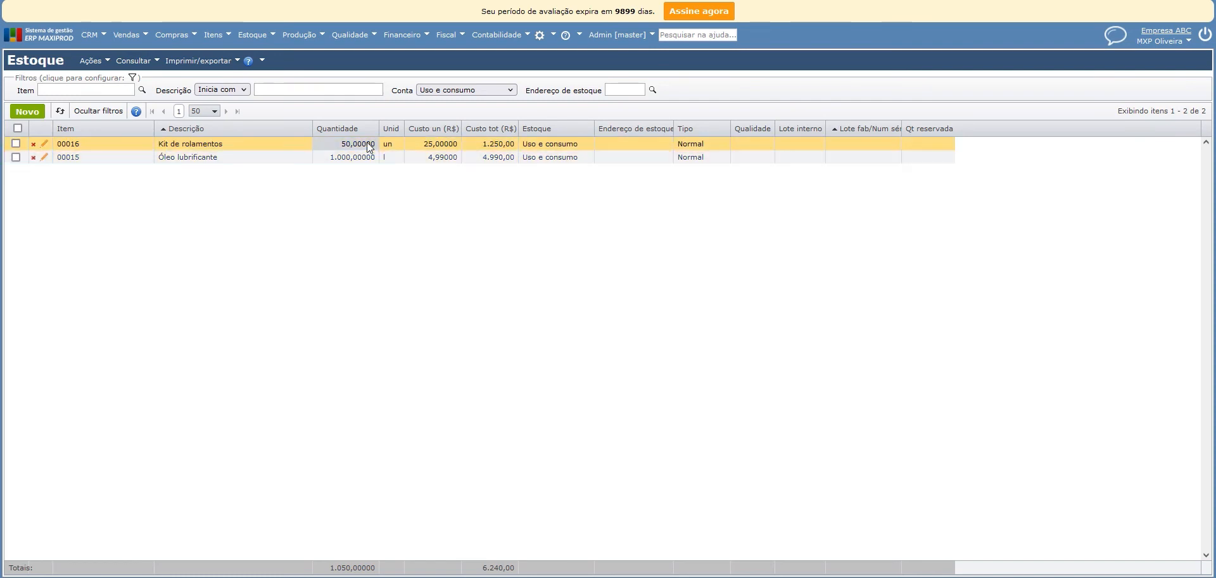
pyautogui.click(443, 157)
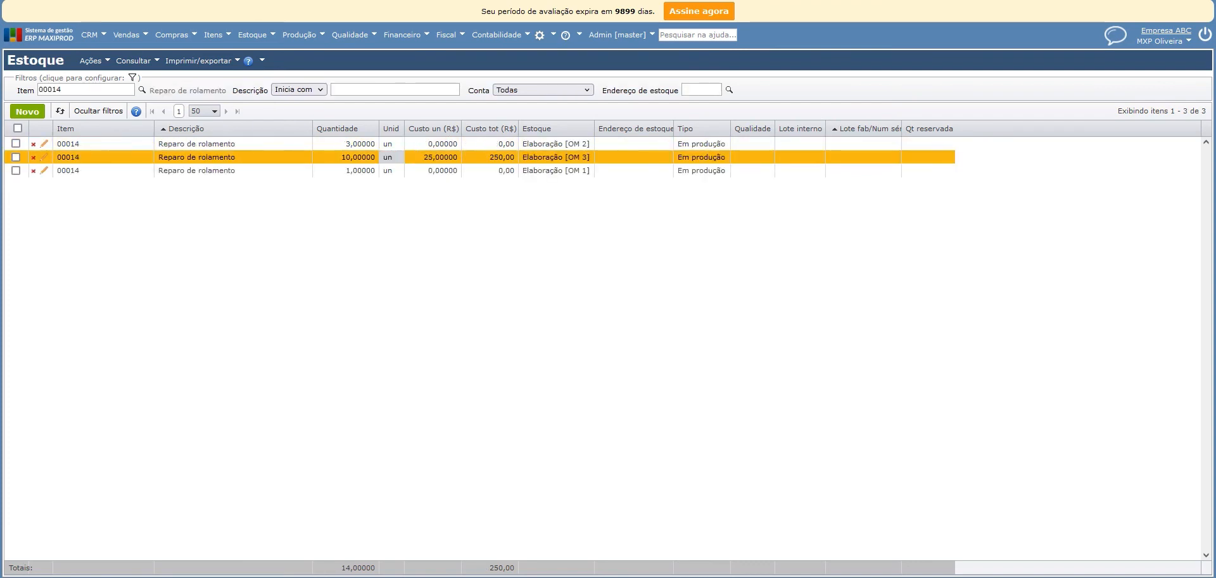
# Check the stock account, unit cost and total cost of the Reparo de rolamento entry for OM 3.
pyautogui.click(191, 157)
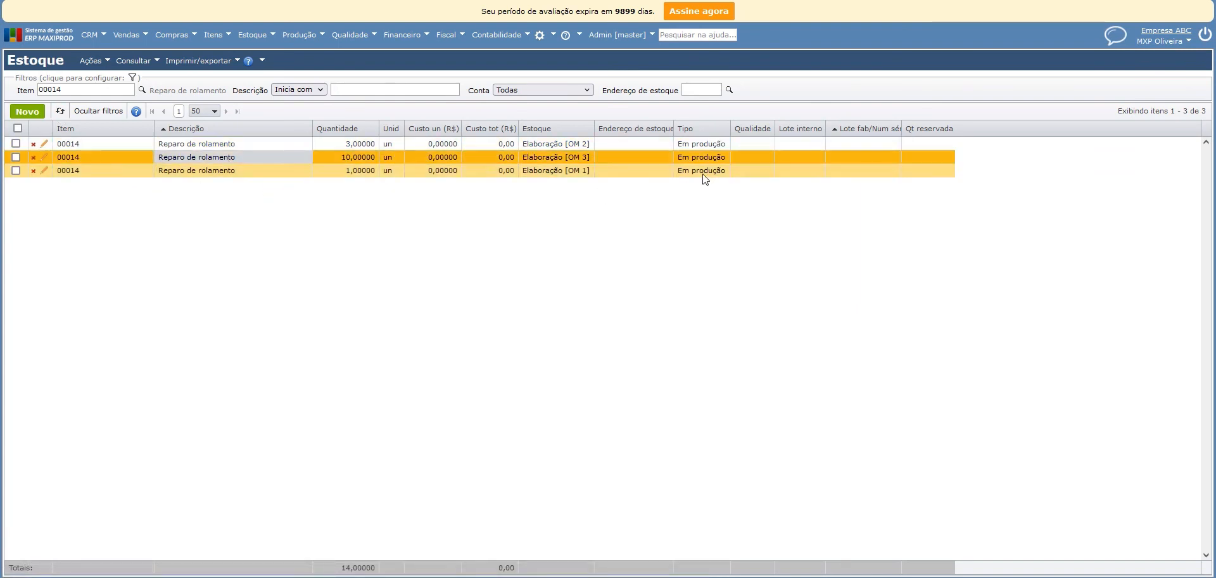
pyautogui.moveTo(564, 157); pyautogui.dragTo(591, 159)
pyautogui.click(526, 257)
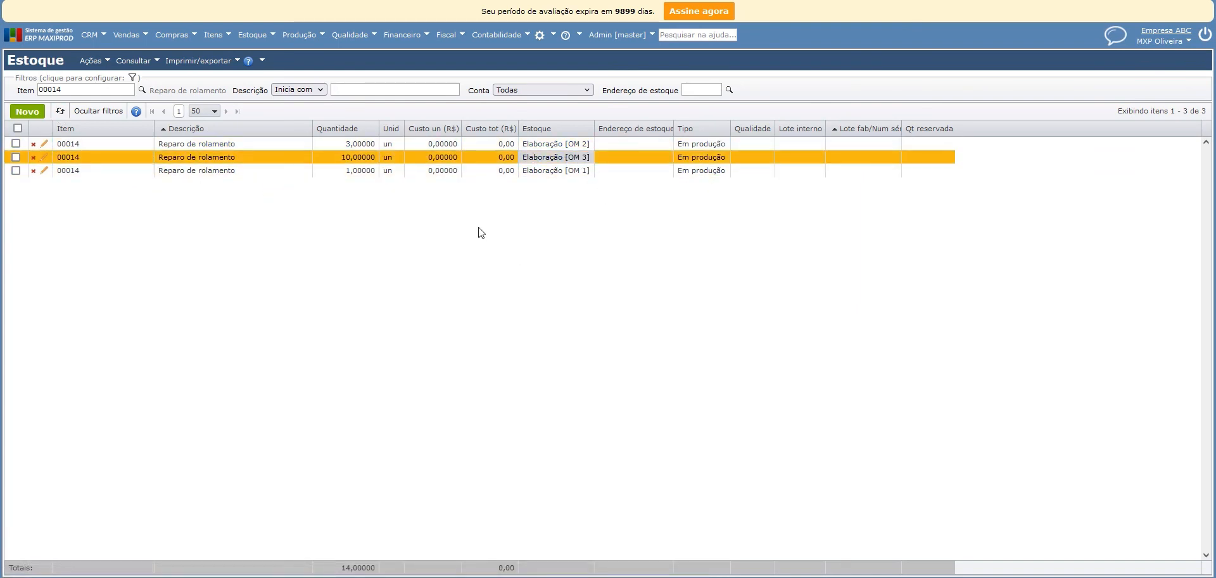
pyautogui.moveTo(415, 157); pyautogui.dragTo(509, 159)
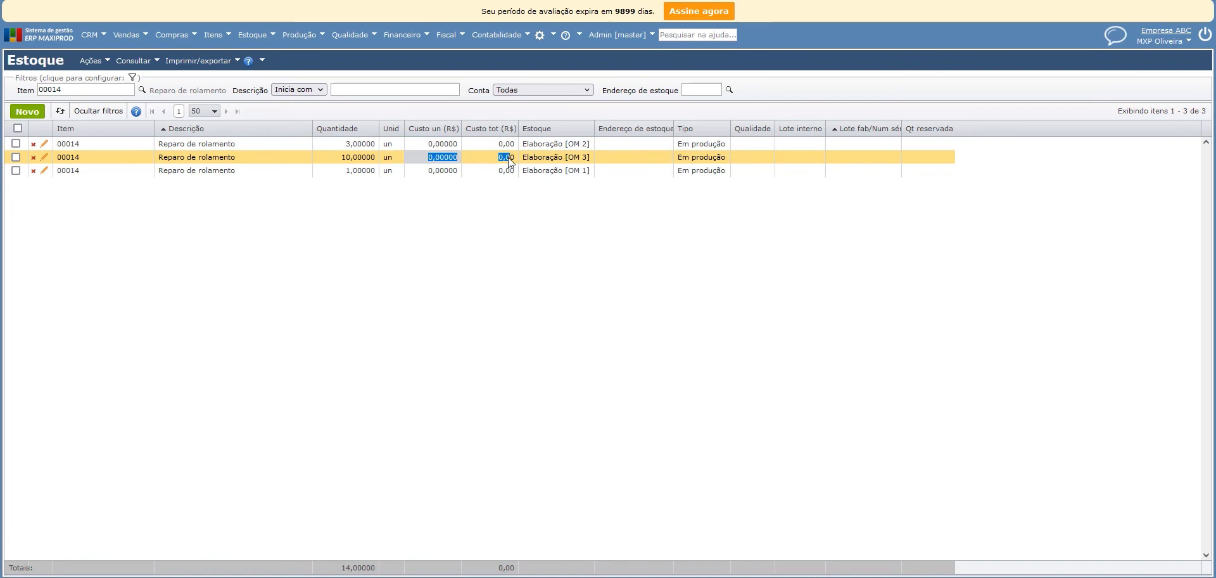
pyautogui.click(416, 158)
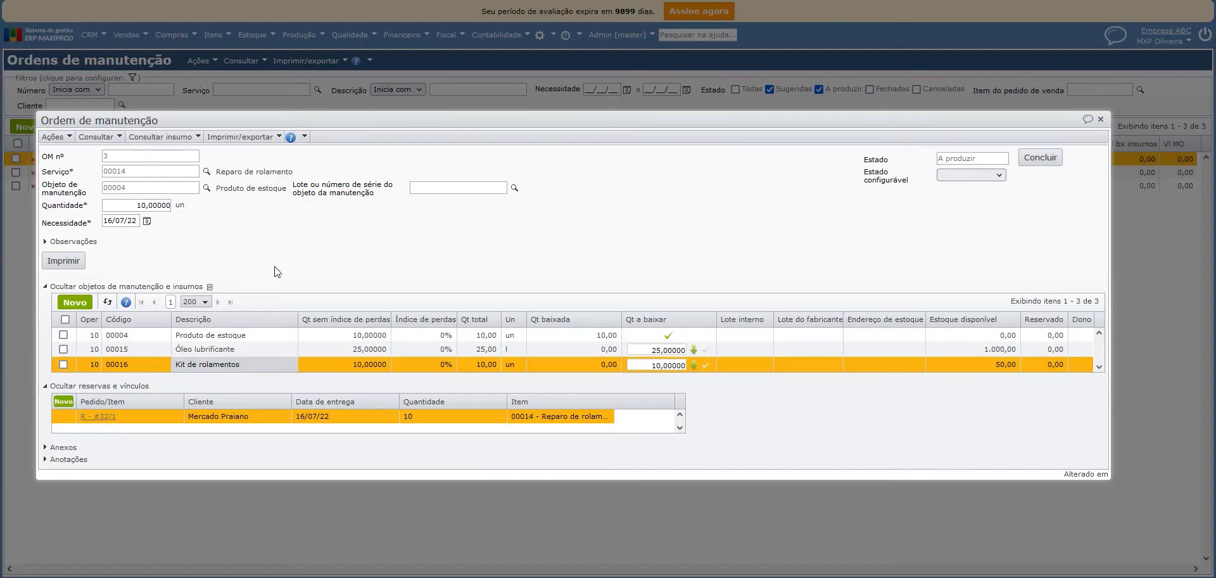
# Write off 25 l of Óleo lubrificante and 10 un of Kit de rolamentos to maintenance order 3.
pyautogui.click(693, 350)
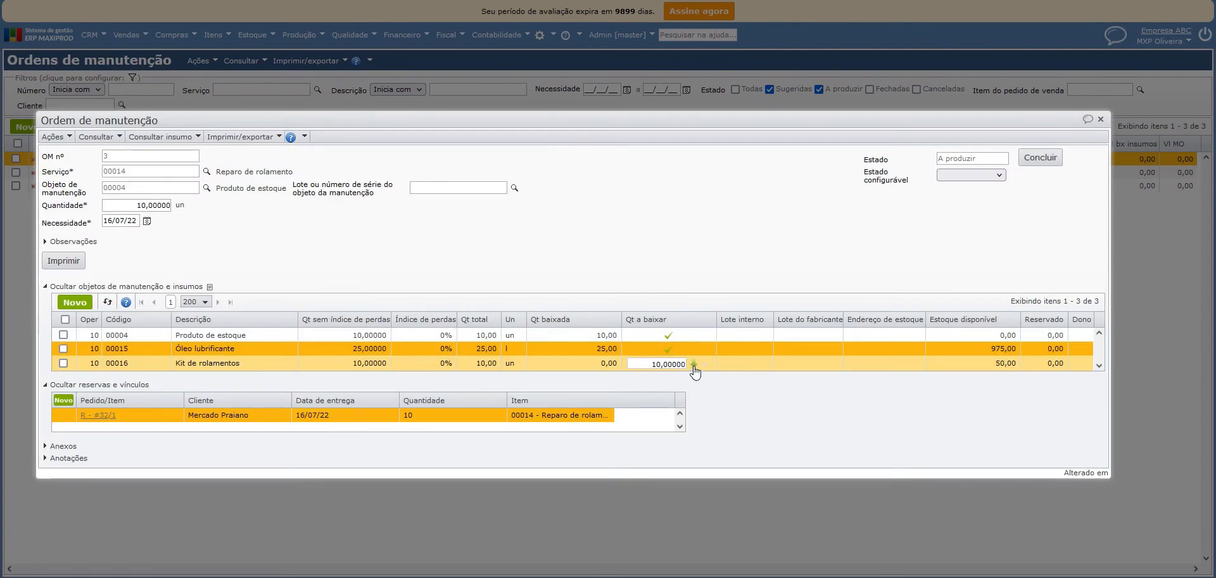
pyautogui.click(693, 364)
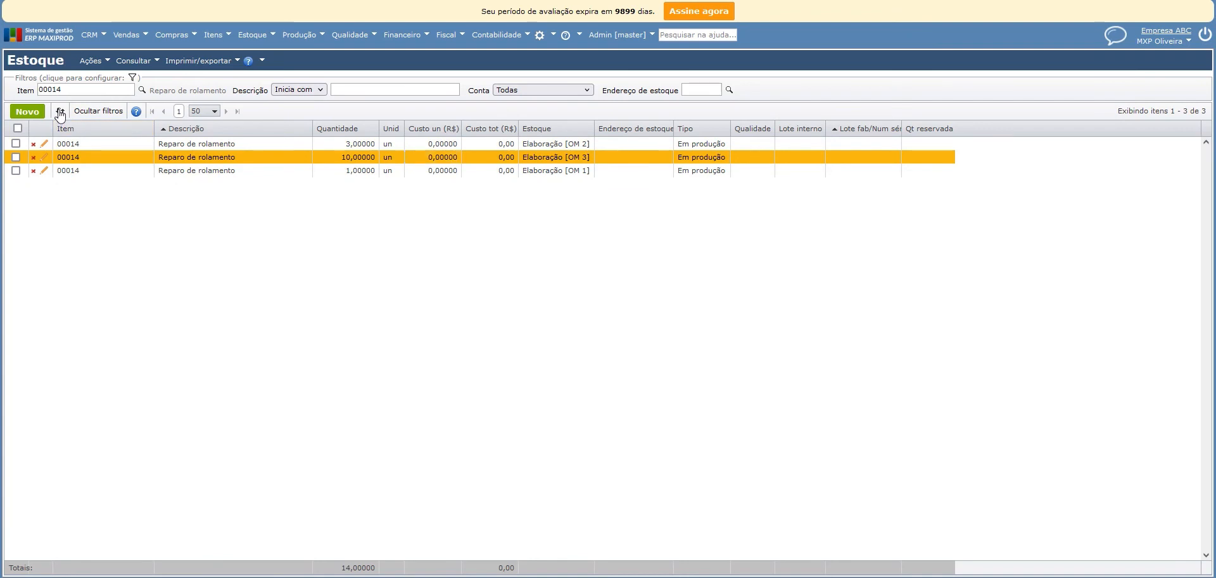
# Refresh the stock list and check the unit and total cost of the Reparo de rolamento entry for OM 3.
pyautogui.click(59, 111)
pyautogui.click(446, 157)
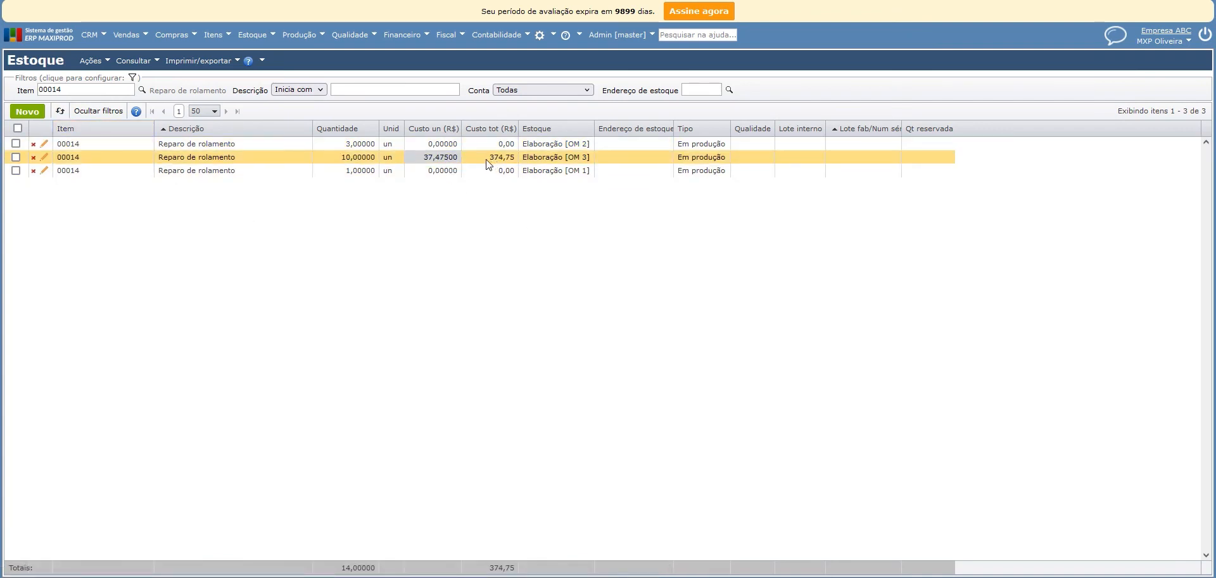
pyautogui.click(487, 158)
pyautogui.moveTo(485, 158); pyautogui.dragTo(503, 157)
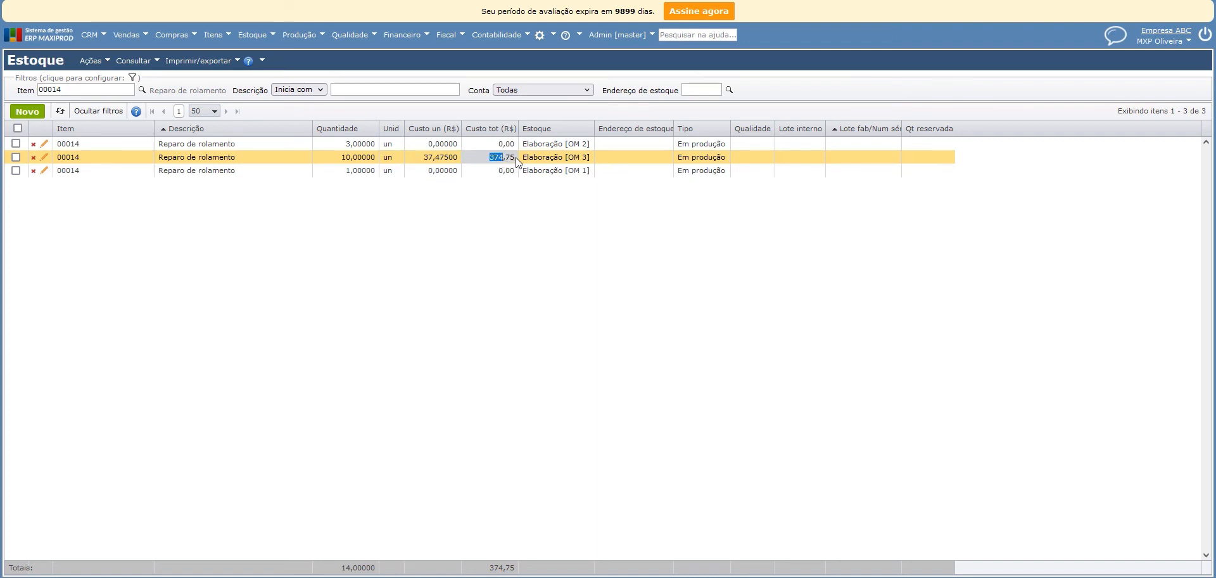
pyautogui.moveTo(486, 158); pyautogui.dragTo(514, 158)
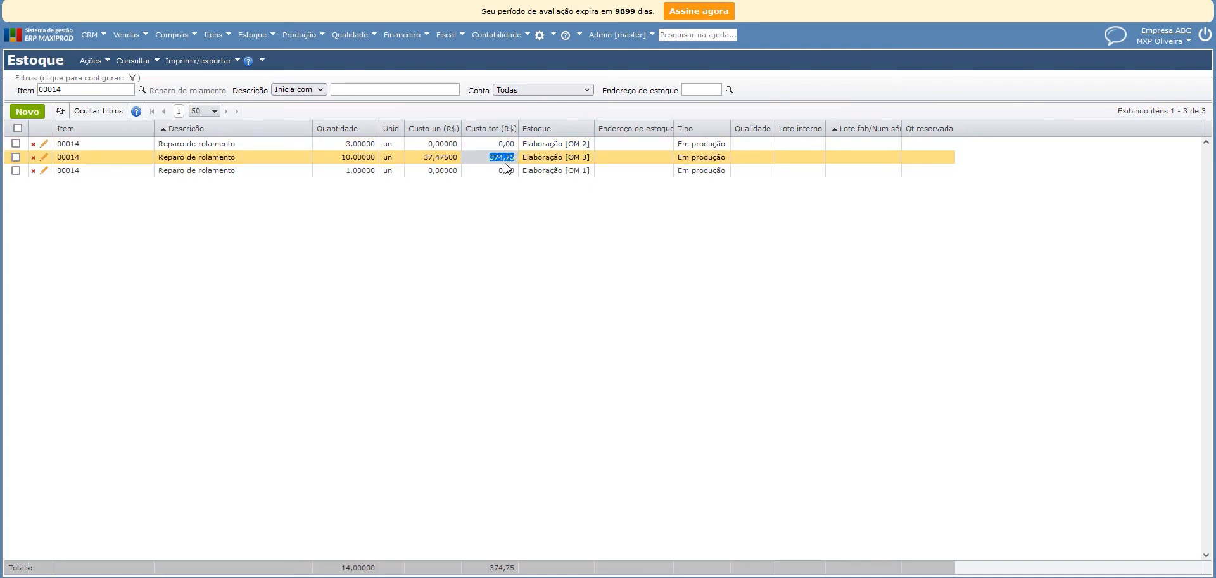
pyautogui.click(479, 159)
pyautogui.click(505, 159)
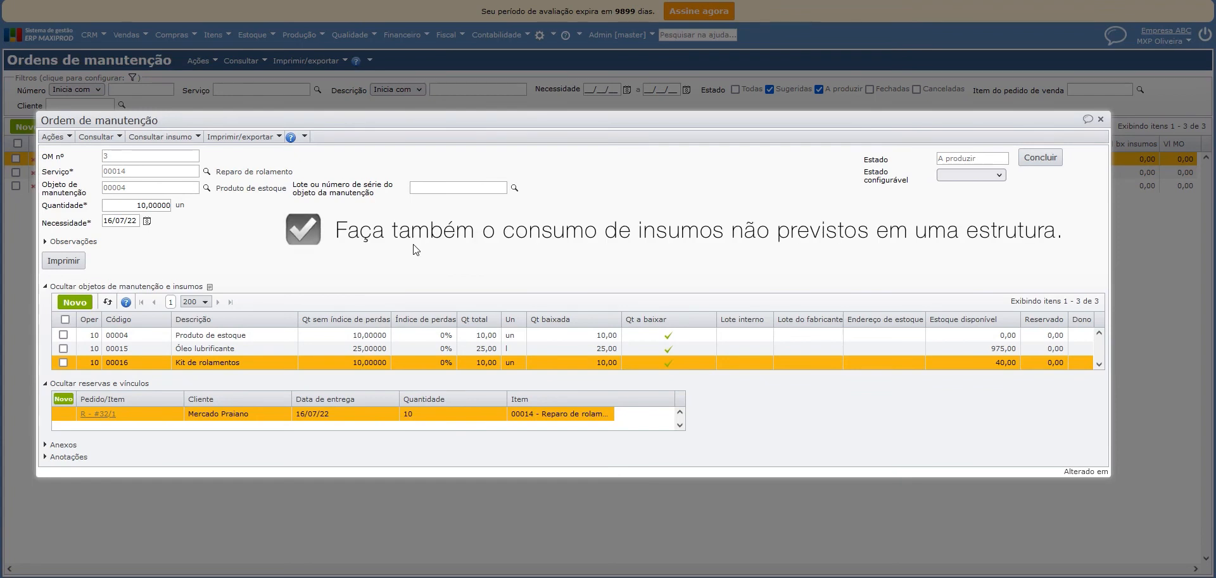
# Try to write off an unplanned Insumo to maintenance order 3, operation 10, with the stock type Consumir estoque.
pyautogui.click(77, 304)
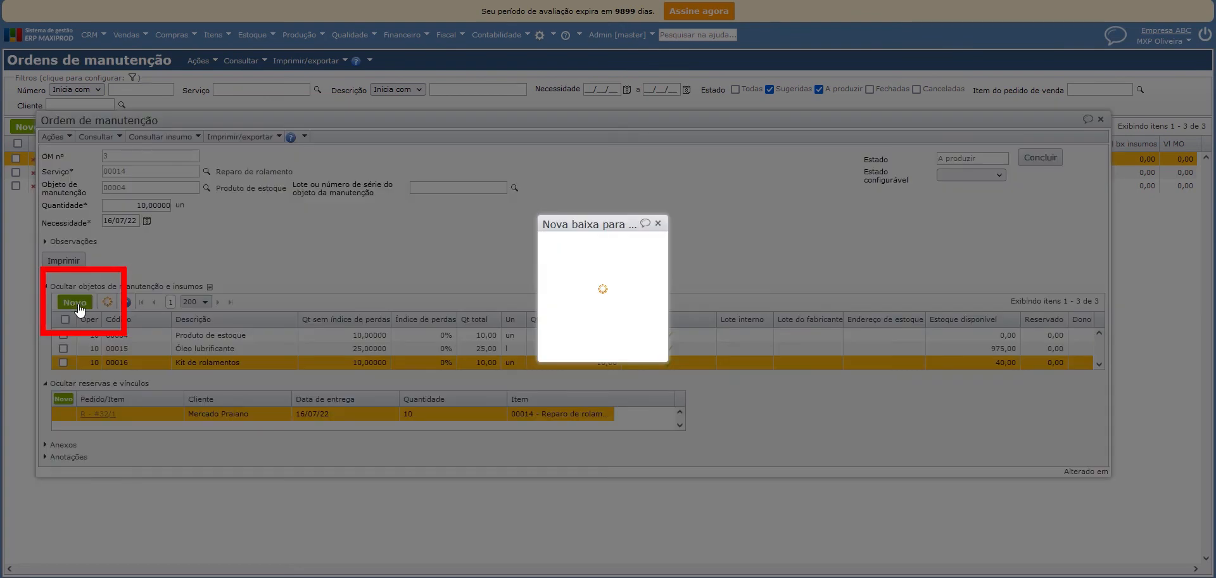
pyautogui.click(516, 236)
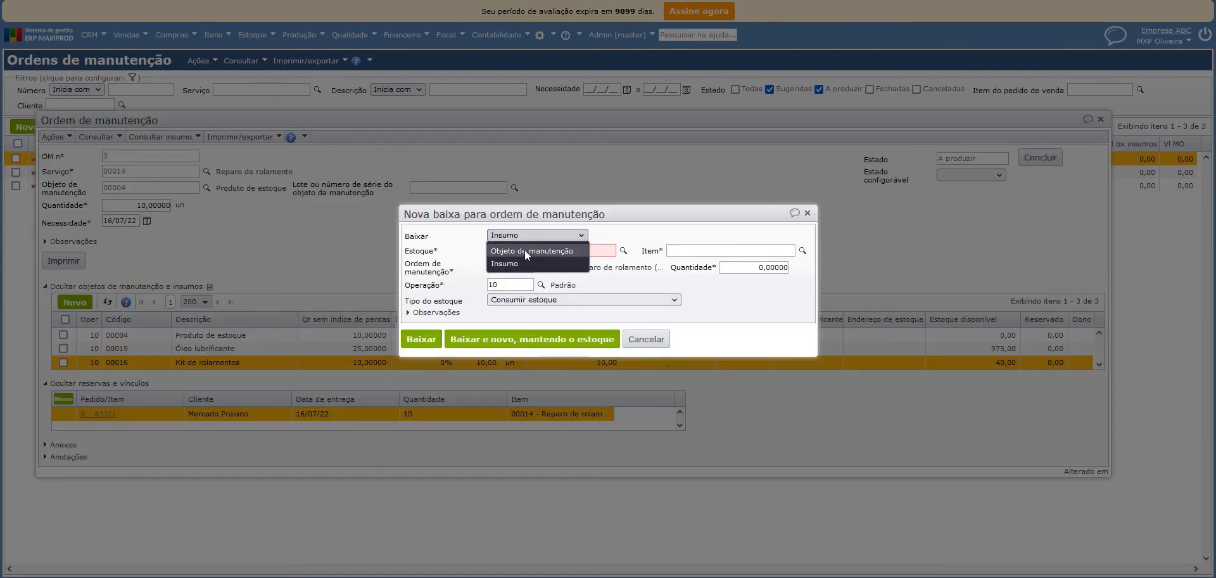
pyautogui.click(508, 263)
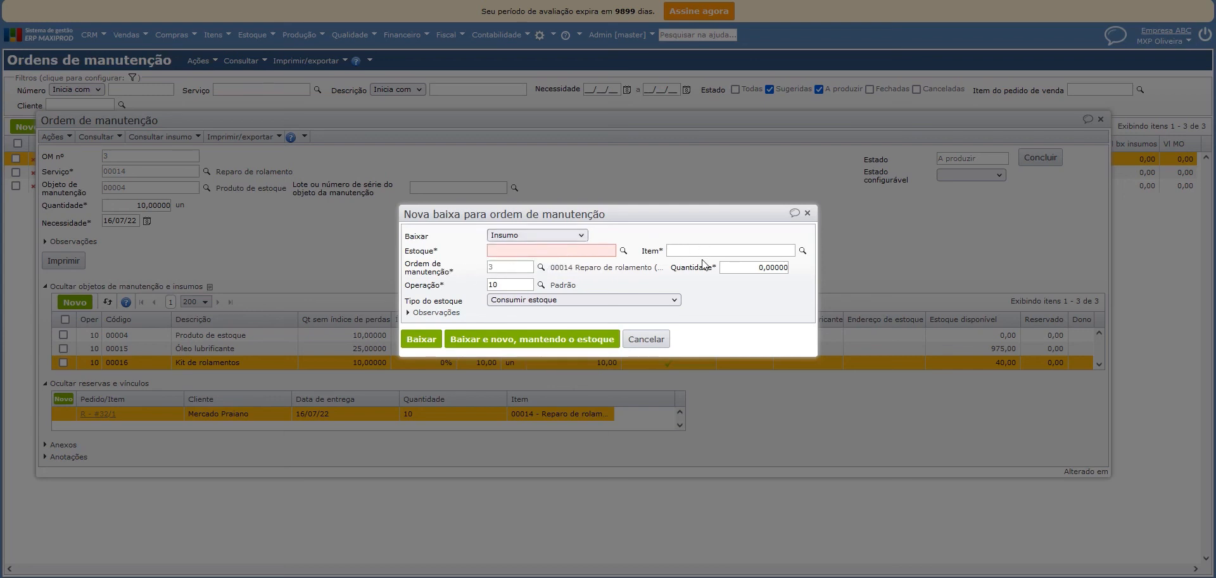
pyautogui.click(531, 302)
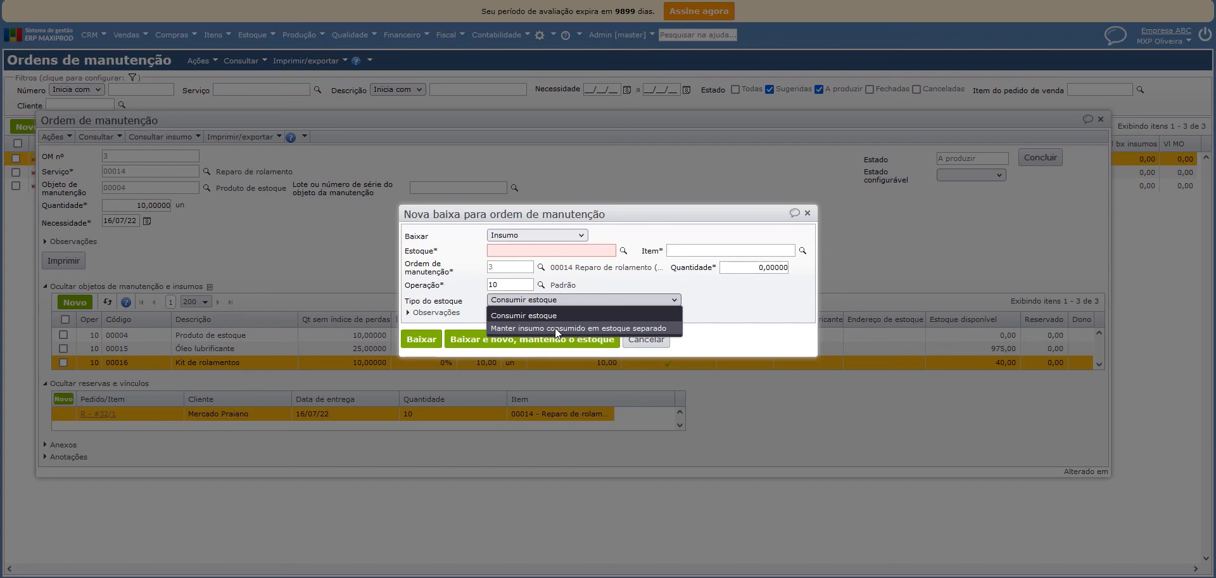
pyautogui.click(604, 314)
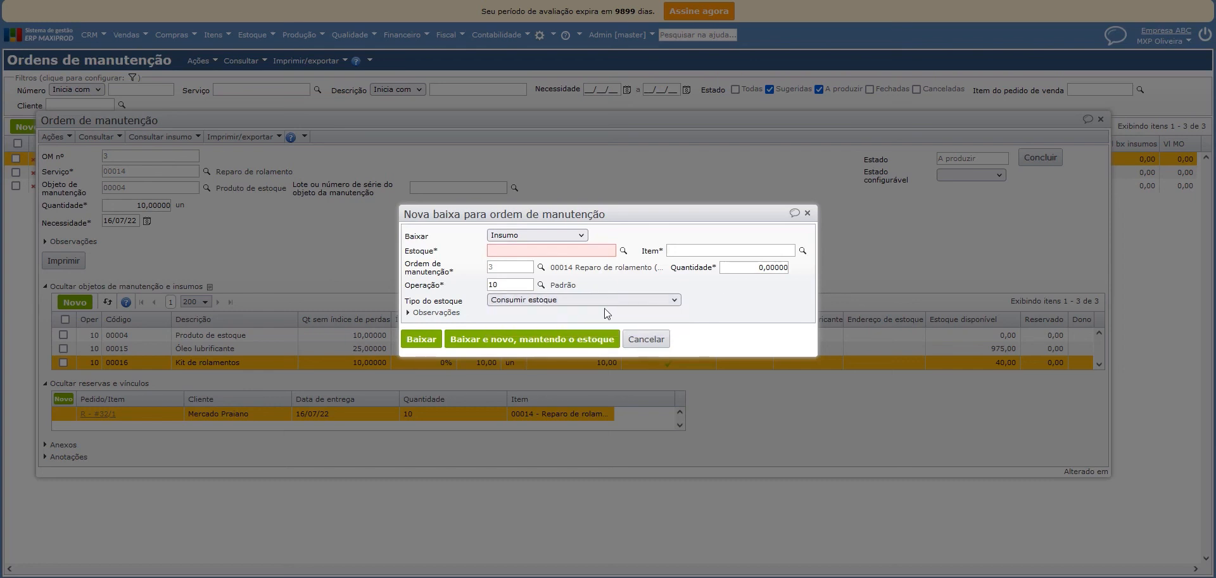
pyautogui.click(421, 339)
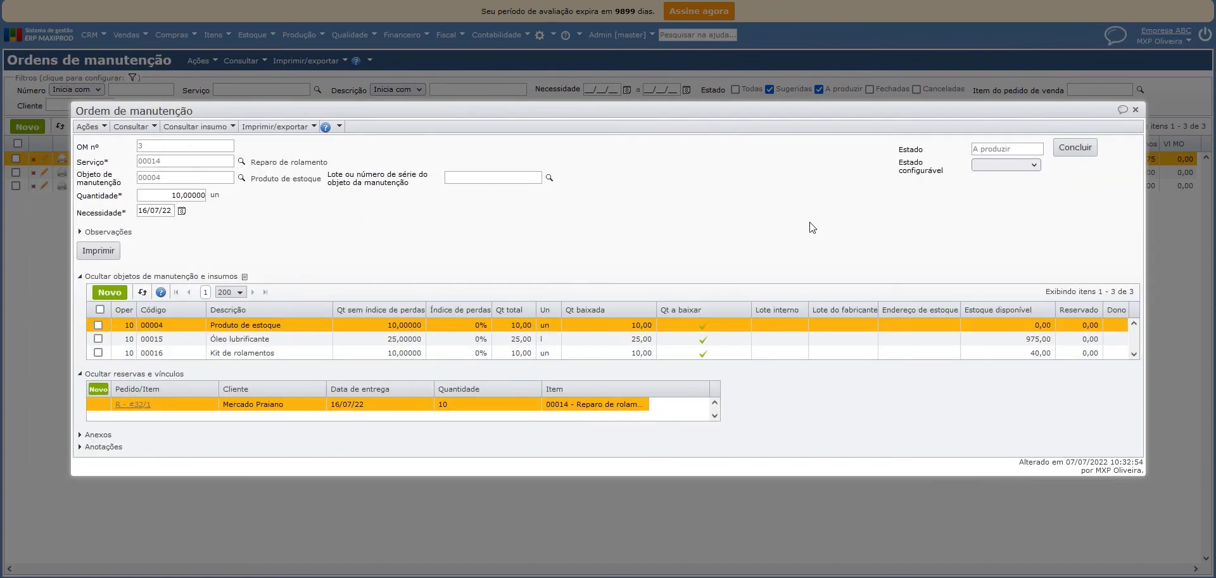
# Conclude and close maintenance order 3 for 10 units, with the Serviço stock as destination.
pyautogui.click(1075, 149)
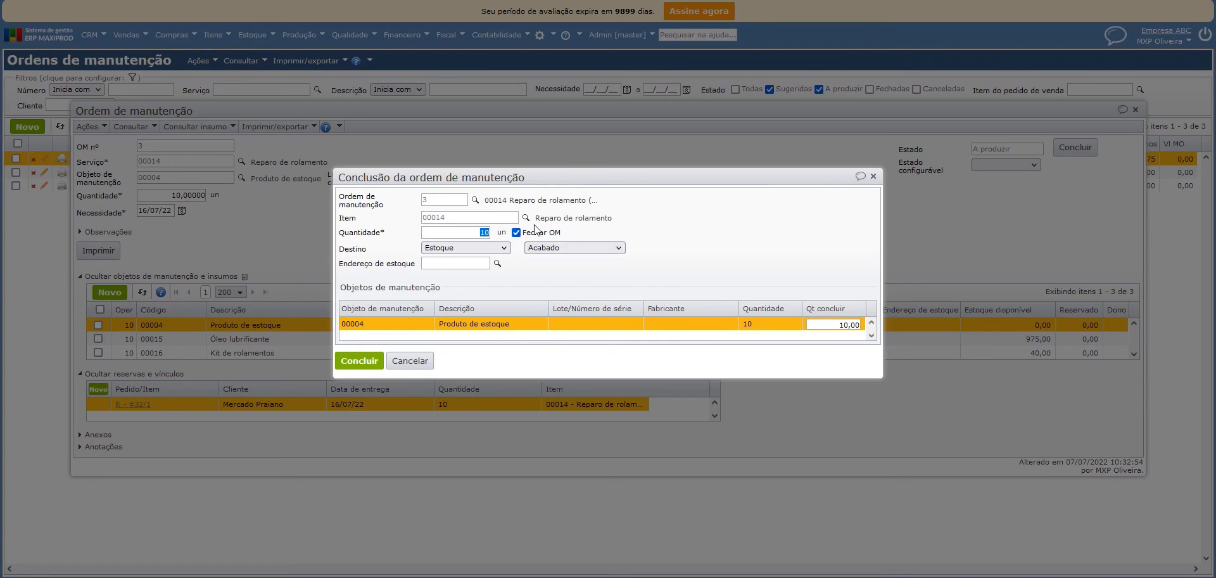
pyautogui.click(589, 248)
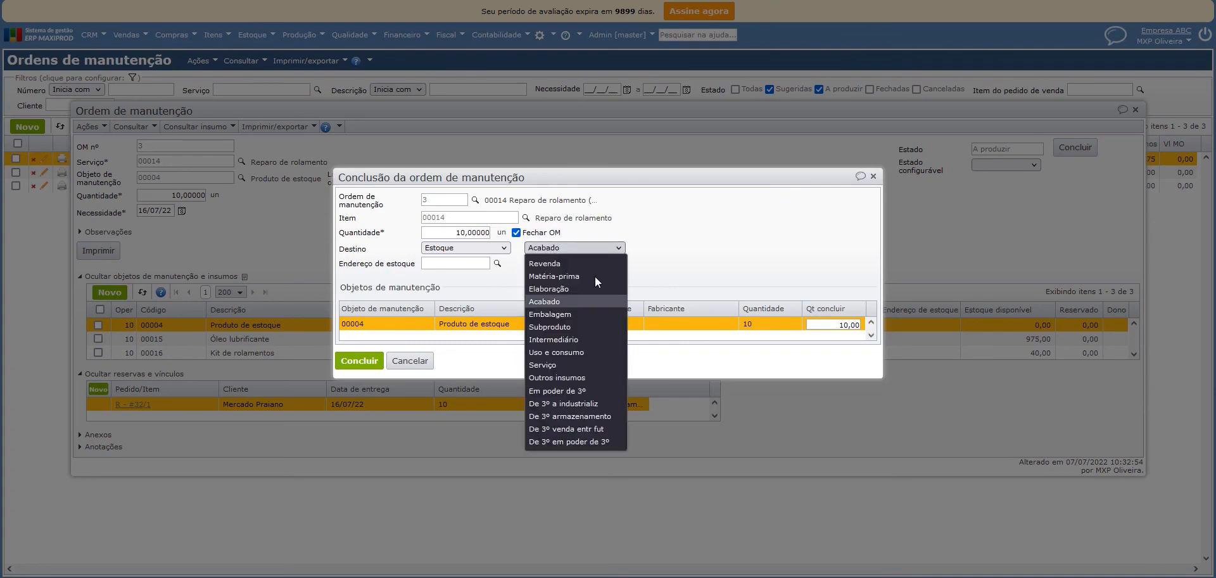
pyautogui.click(574, 365)
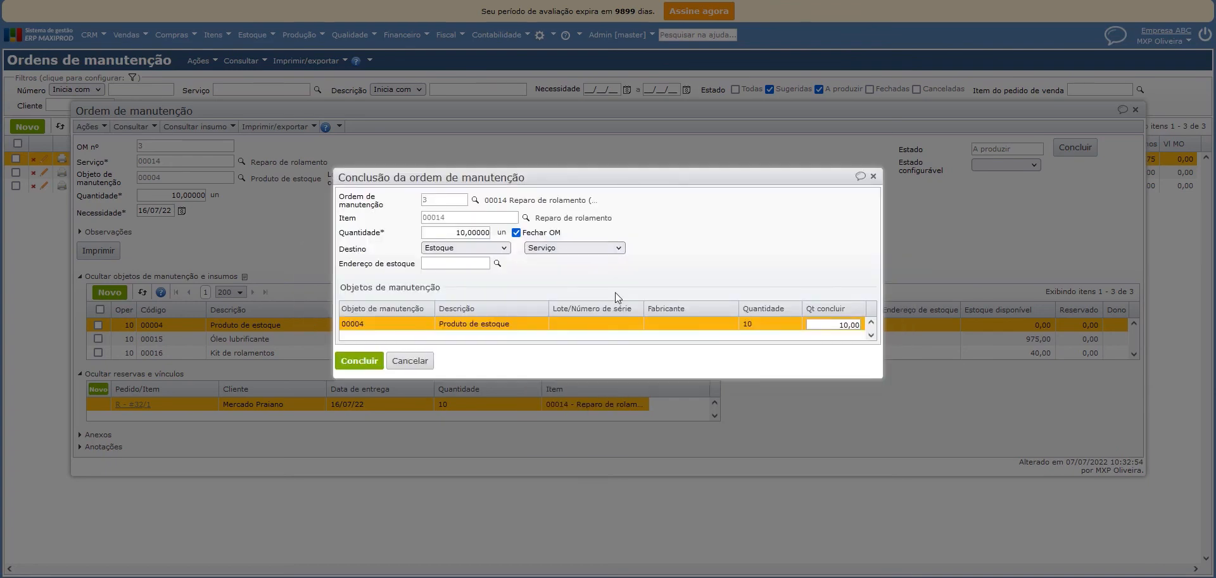
pyautogui.click(359, 360)
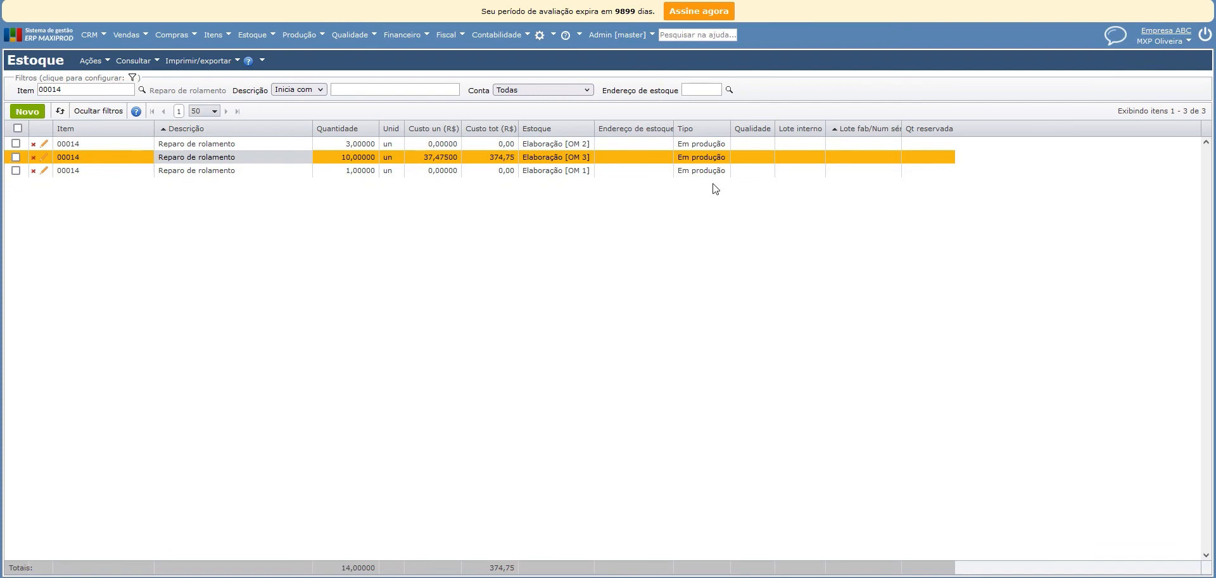
# Refresh the stock list and check the account, total cost and reserved quantity of the concluded Reparo de rolamento item.
pyautogui.click(721, 159)
pyautogui.click(62, 112)
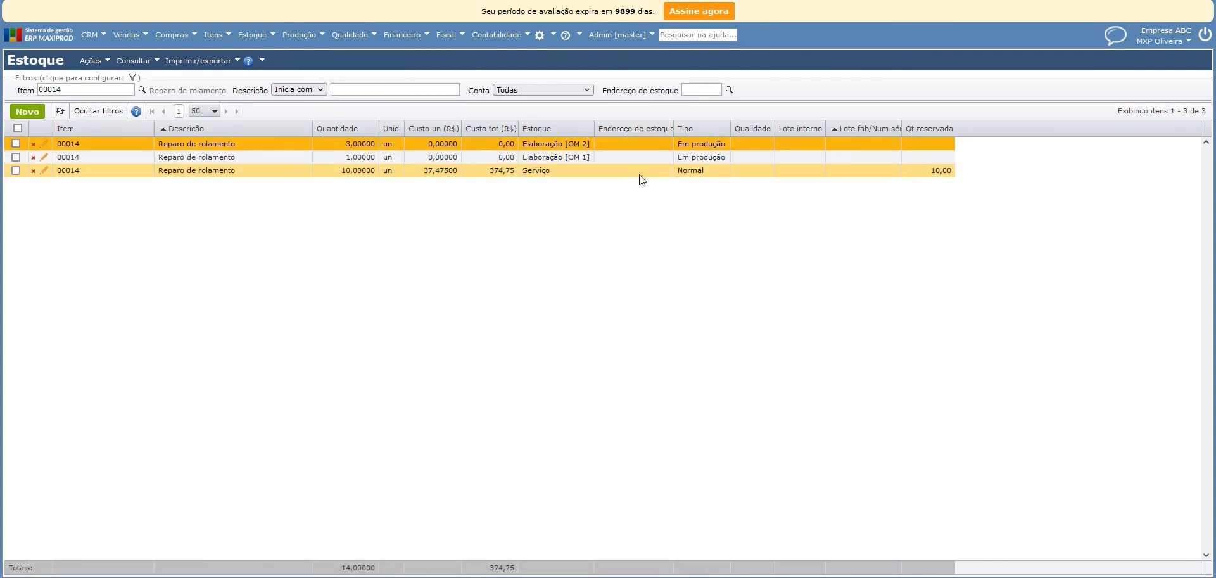
pyautogui.doubleClick(546, 171)
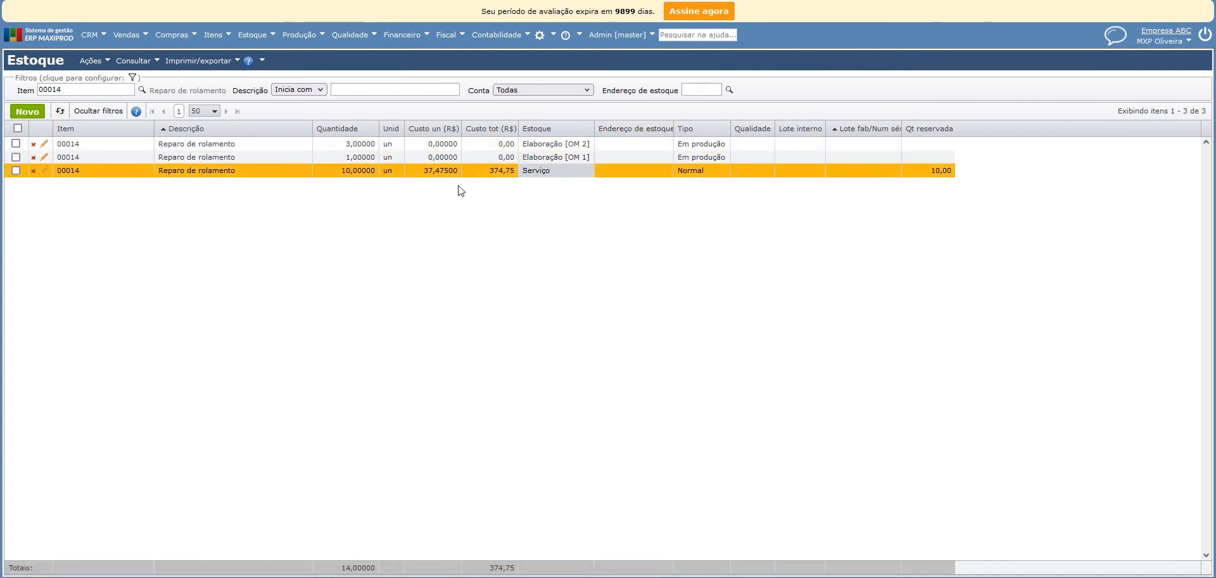
pyautogui.doubleClick(469, 170)
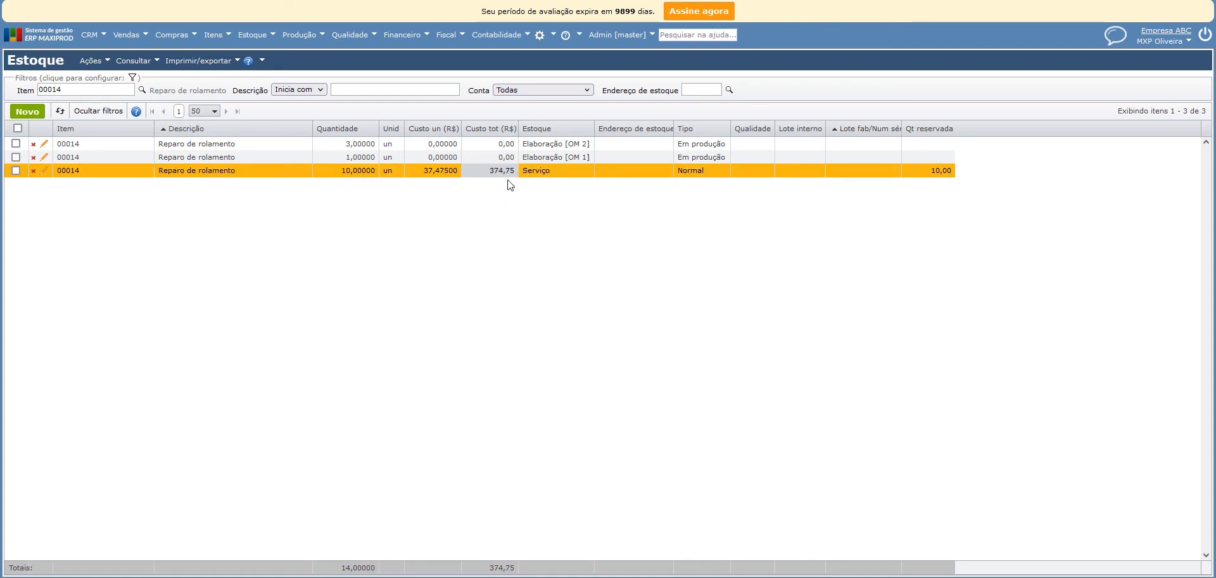
pyautogui.doubleClick(933, 170)
pyautogui.click(941, 269)
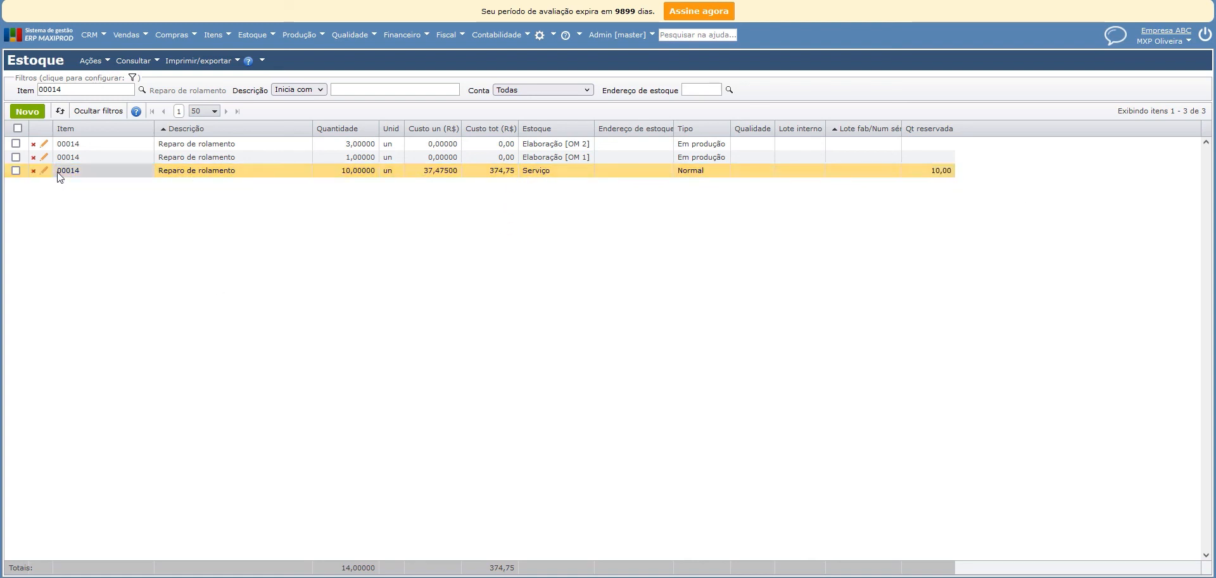
pyautogui.moveTo(58, 172); pyautogui.dragTo(950, 169)
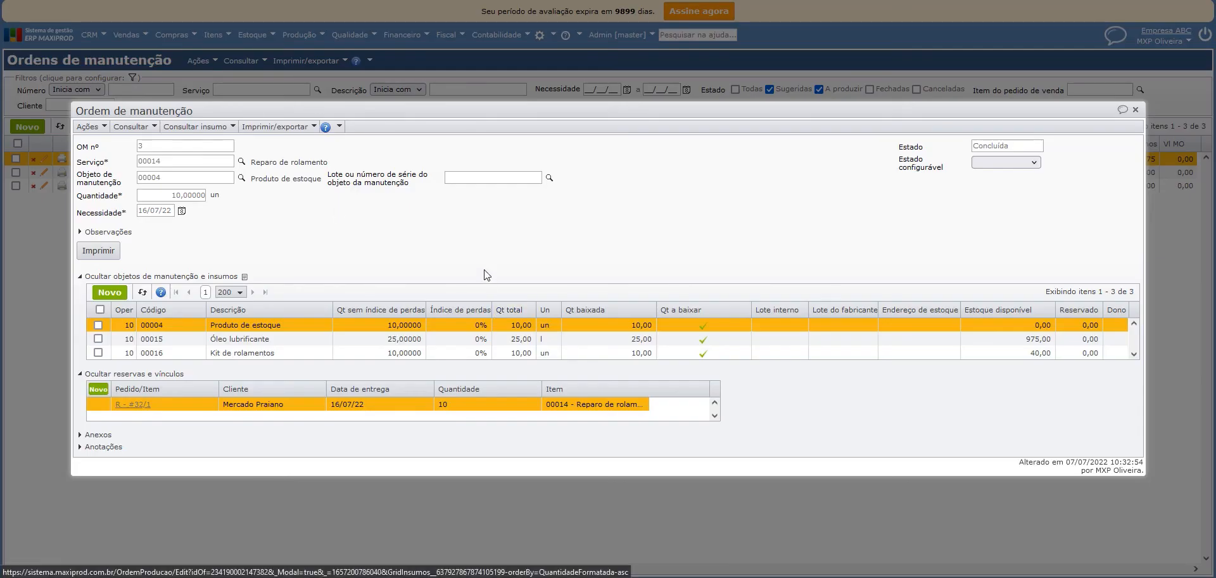
pyautogui.press('Escape')
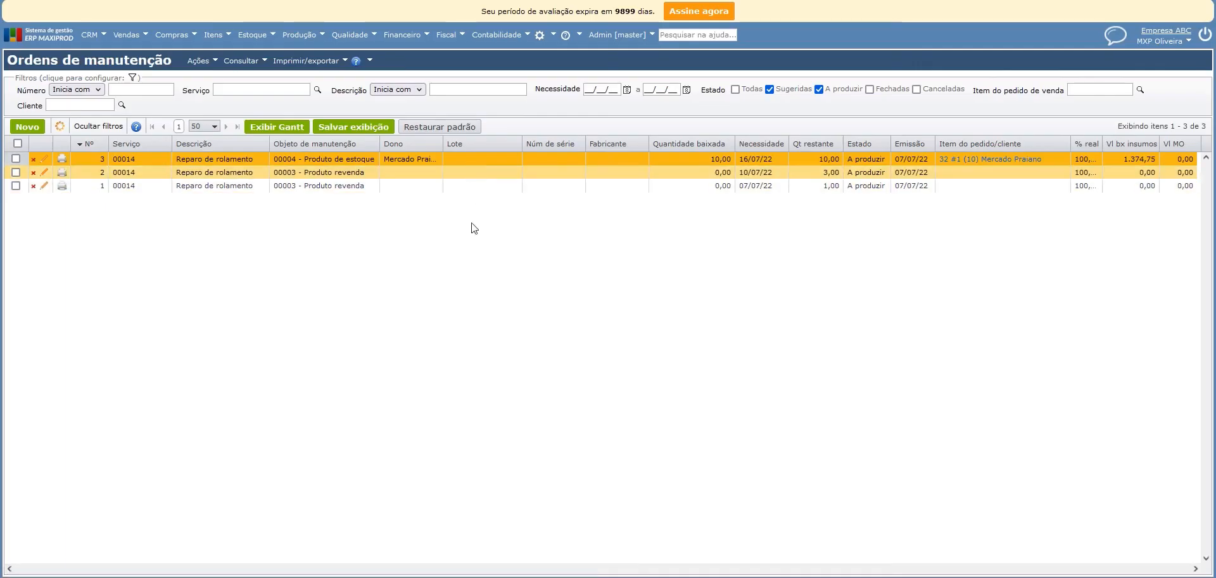